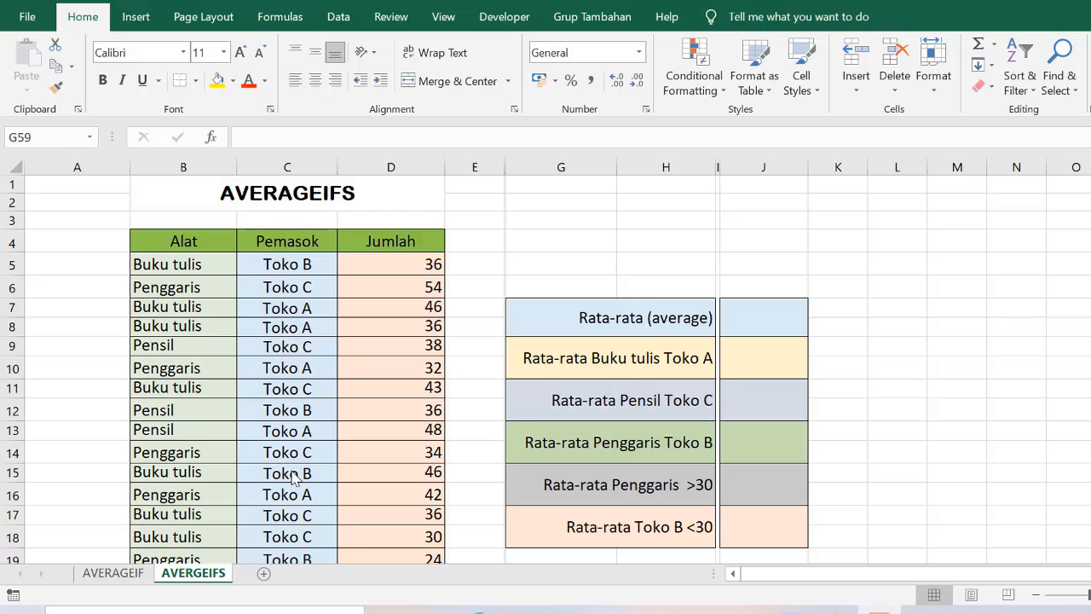
Examine the Alat, Pemasok and Jumlah table, the summary averages to fill in, and the AVERAGEIFS lookup row with its list options
scroll(292, 478, down, 5)
scroll(293, 477, up, 2)
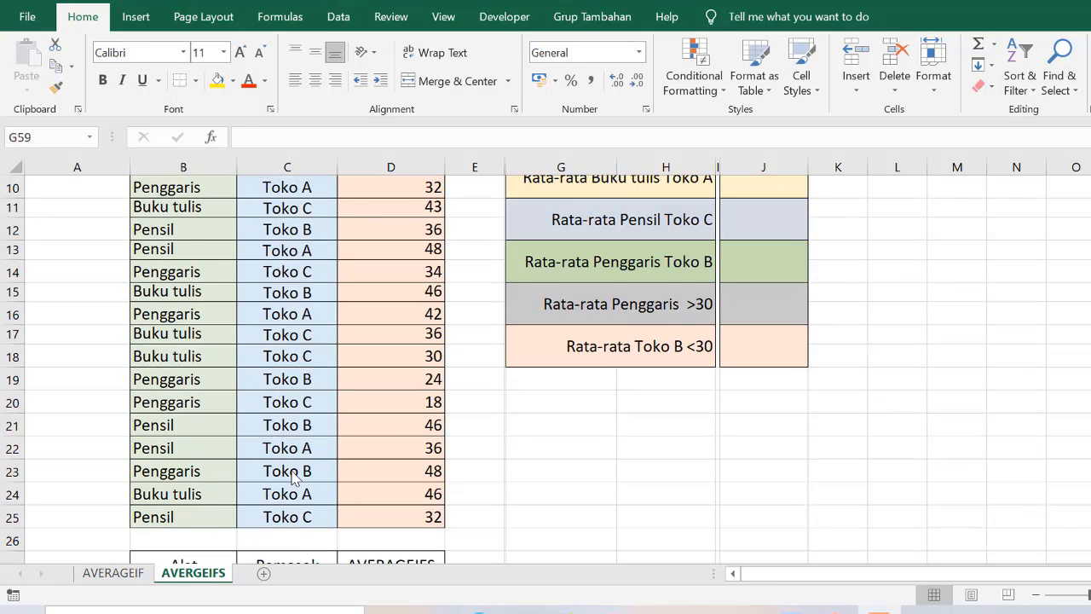
scroll(293, 478, up, 3)
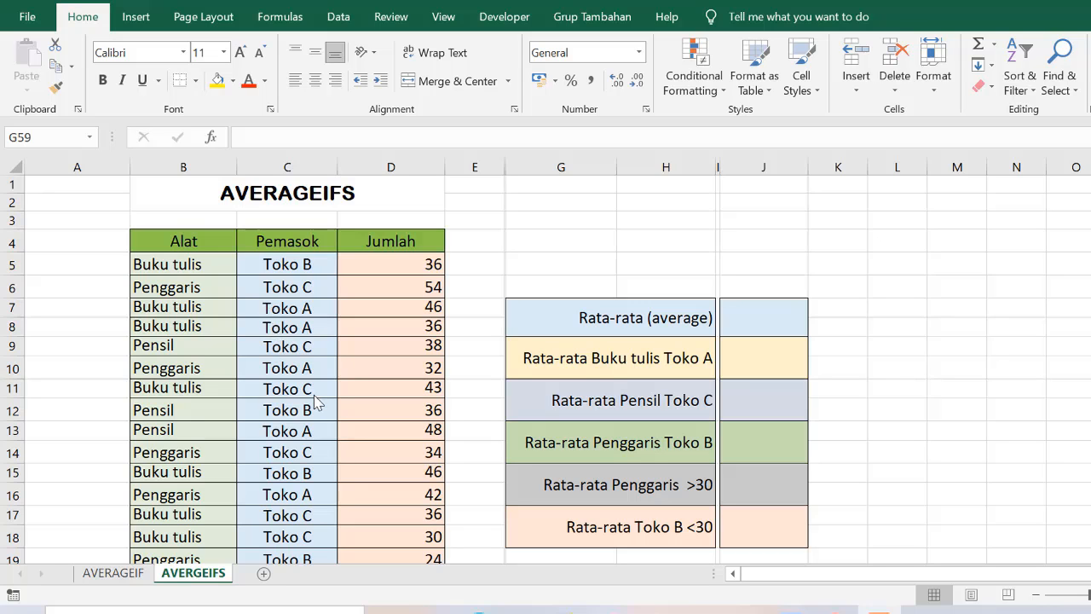
scroll(312, 452, down, 5)
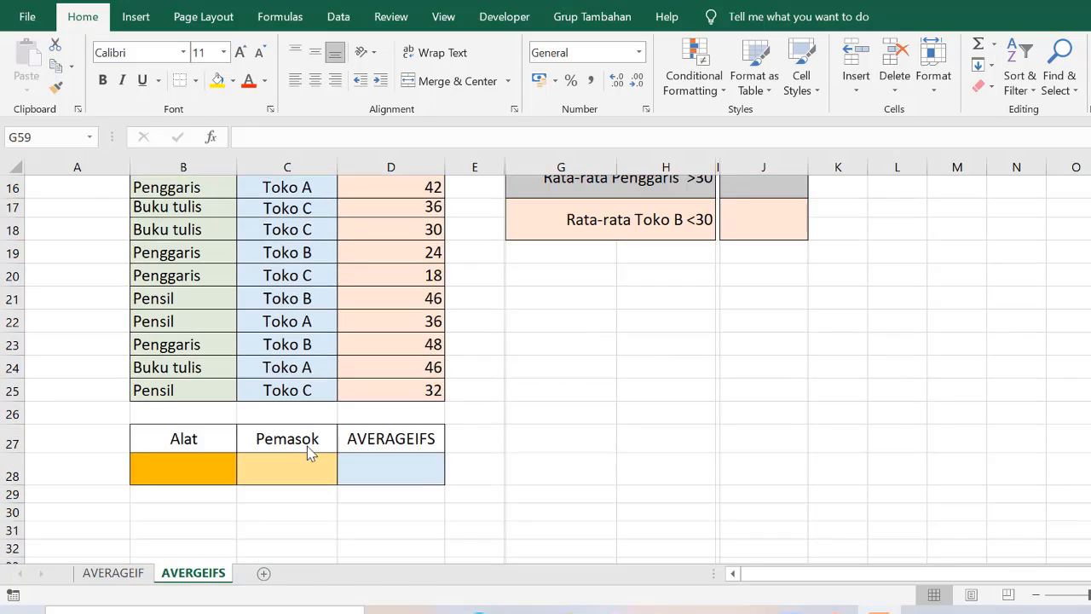
scroll(312, 452, up, 5)
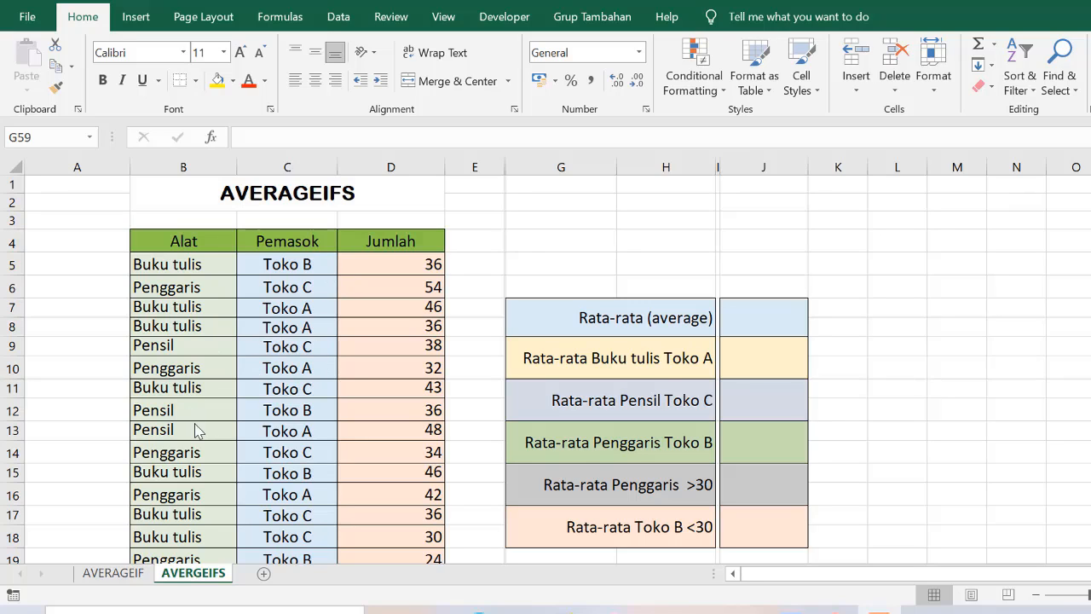
scroll(293, 477, down, 4)
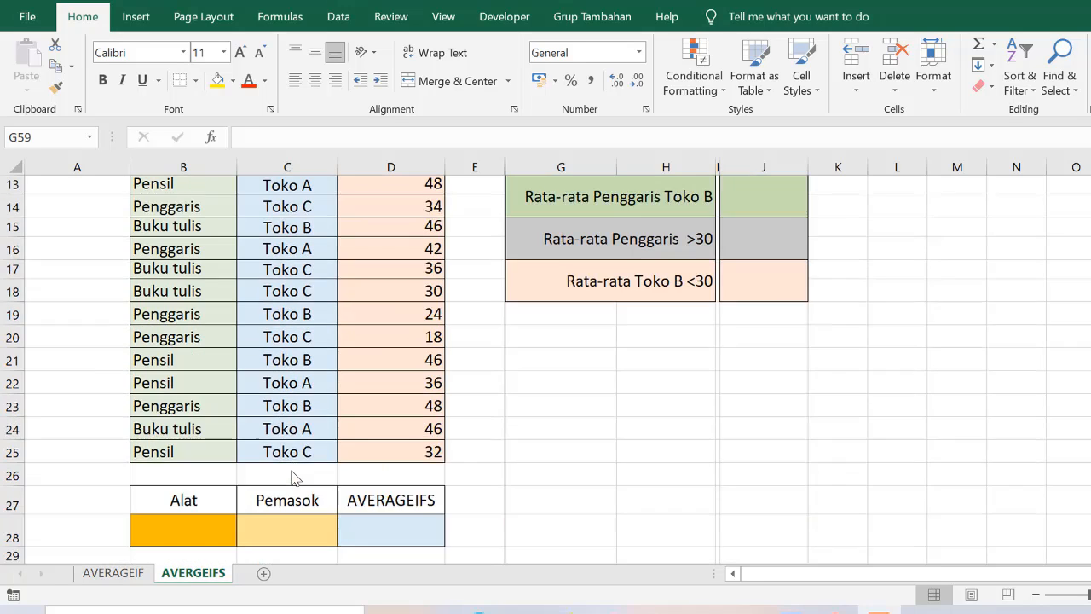
scroll(292, 477, up, 1)
scroll(292, 477, up, 3)
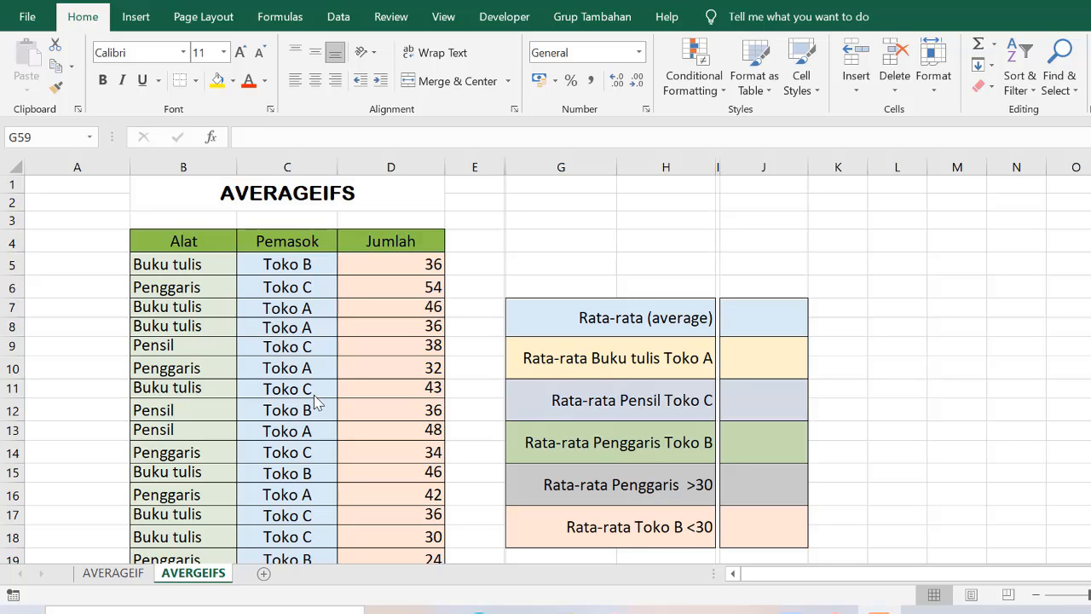
scroll(316, 402, down, 5)
scroll(312, 410, up, 5)
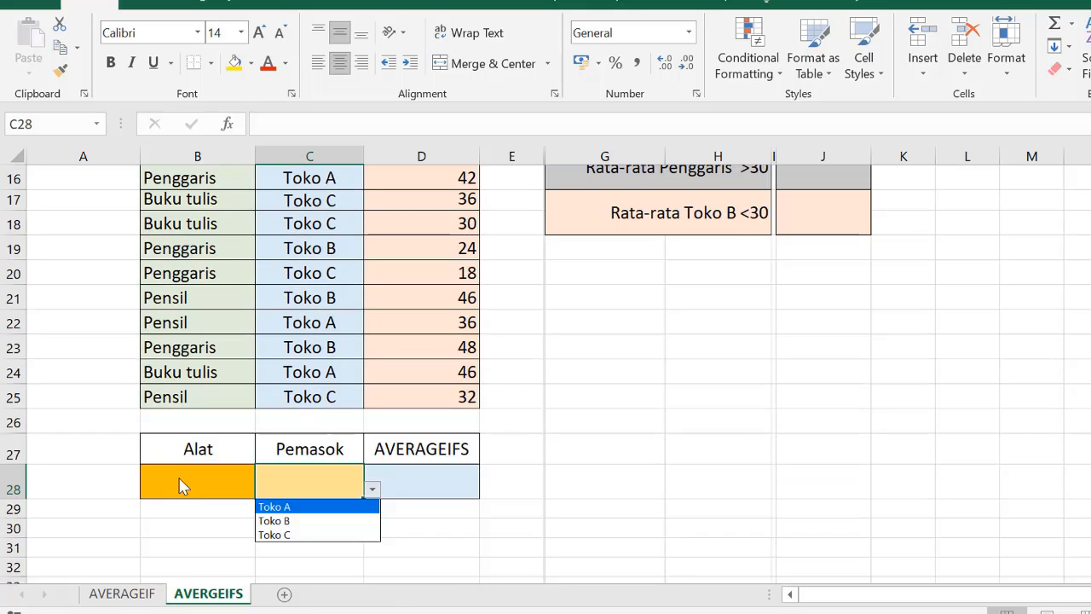
key(Escape)
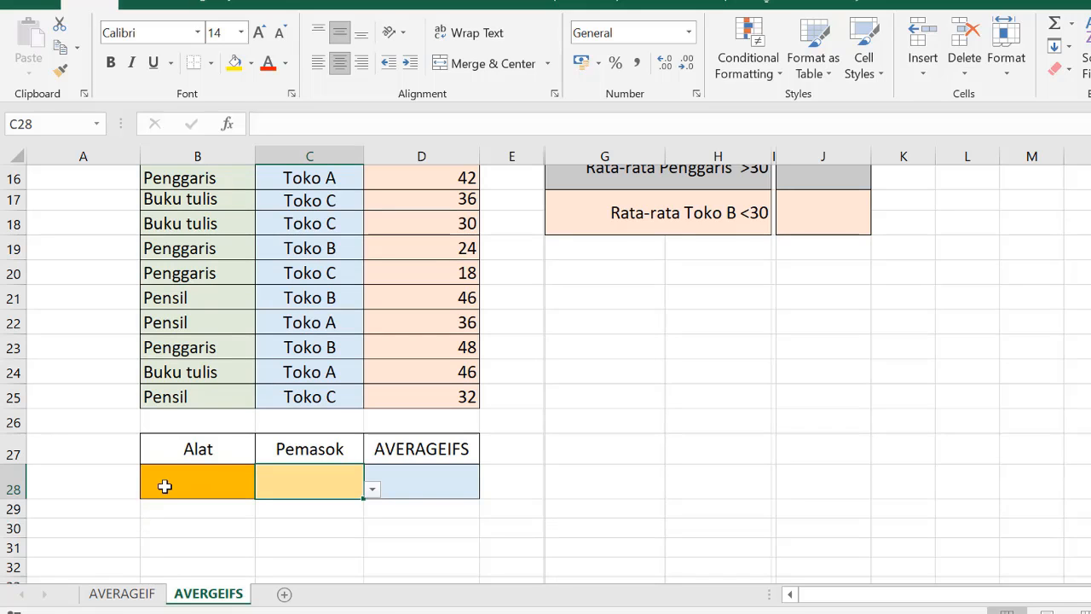
scroll(166, 487, up, 4)
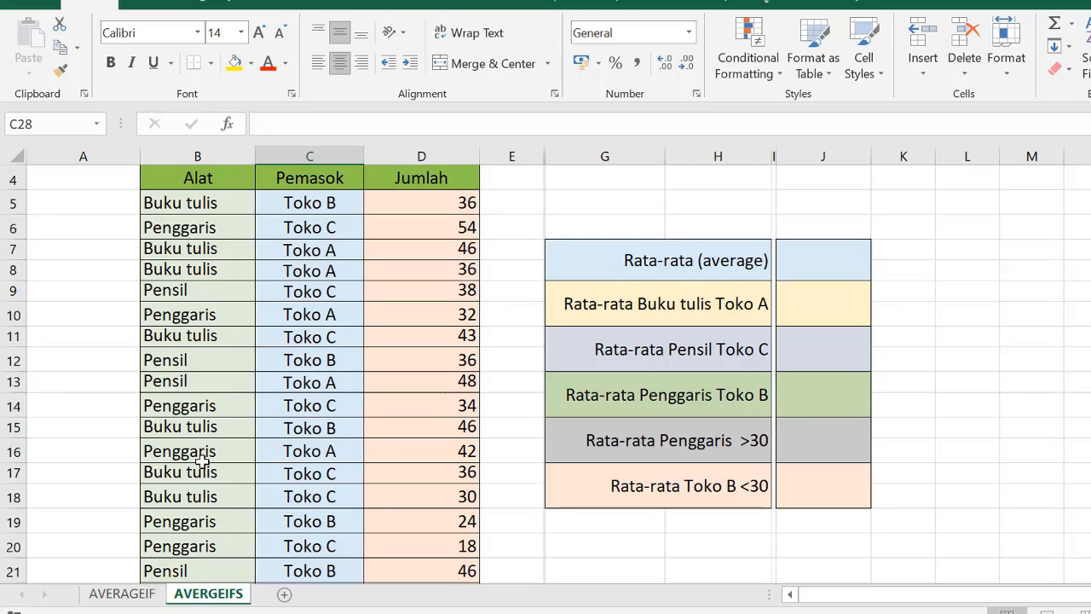
scroll(202, 460, up, 1)
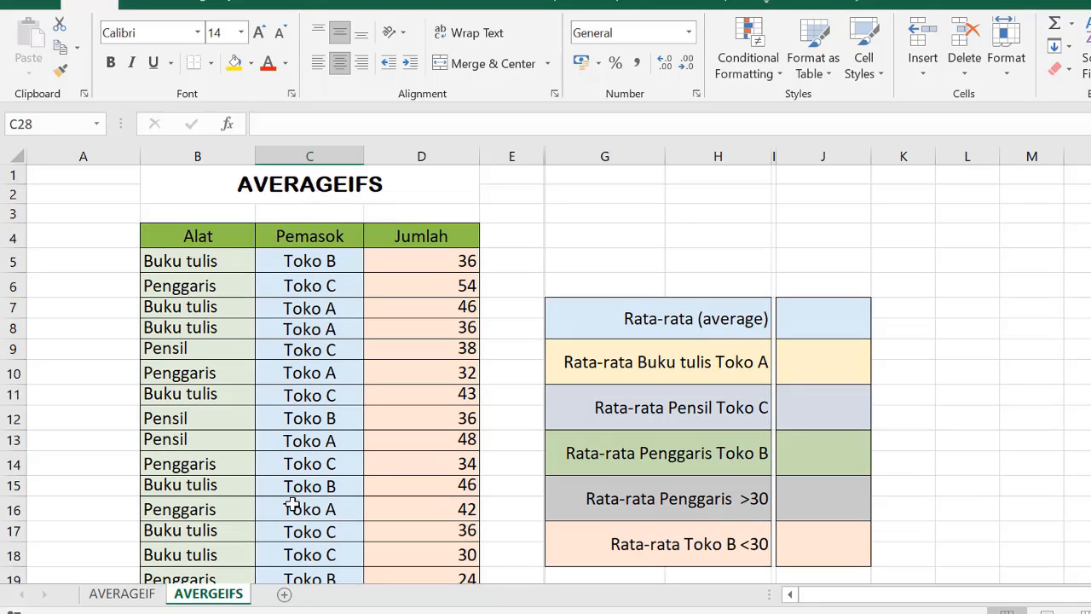
scroll(292, 503, down, 1)
scroll(291, 504, down, 5)
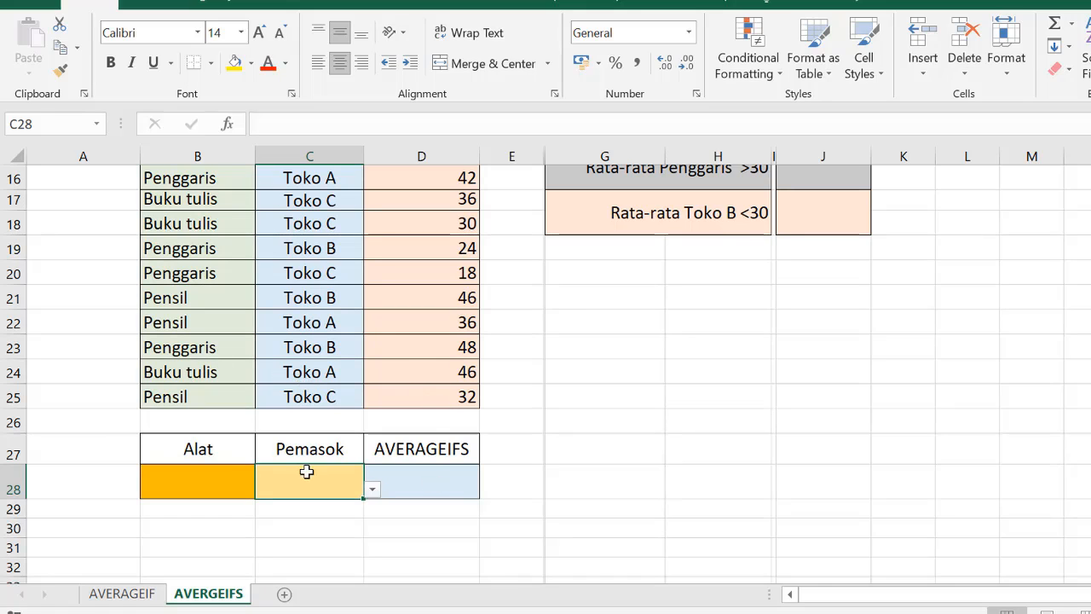
Choose Buku tulis as the Alat in B28 and Toko A as the Pemasok in C28
click(212, 481)
click(264, 489)
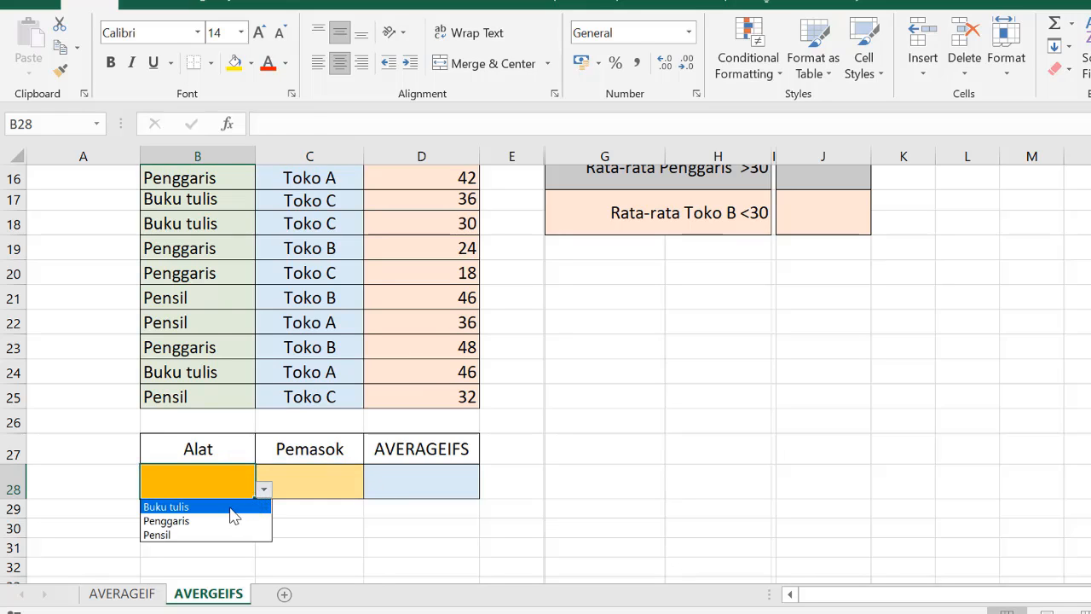
click(230, 509)
click(316, 477)
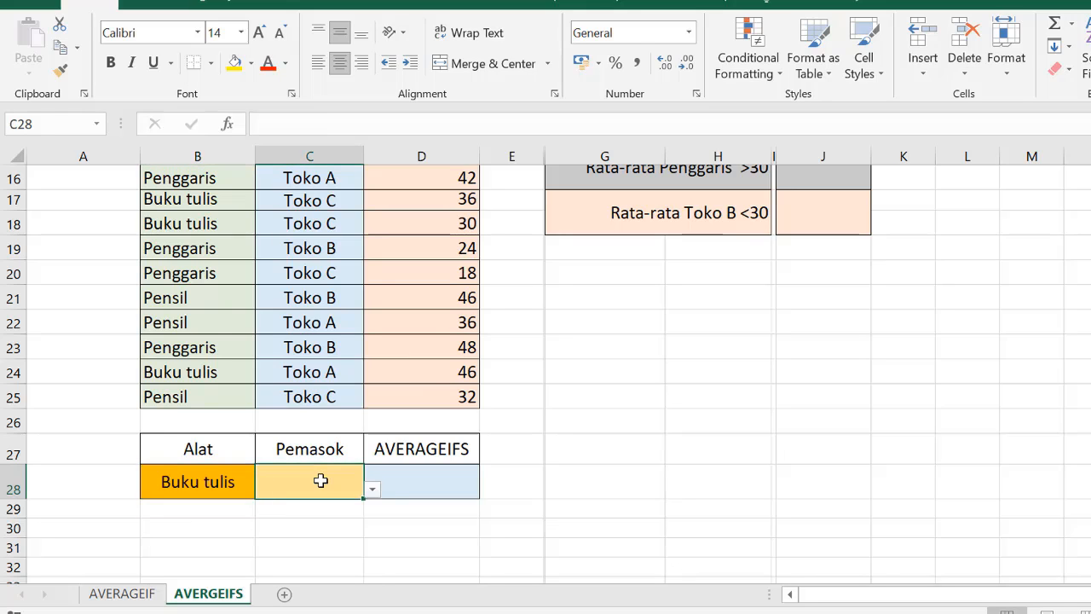
click(373, 490)
click(331, 504)
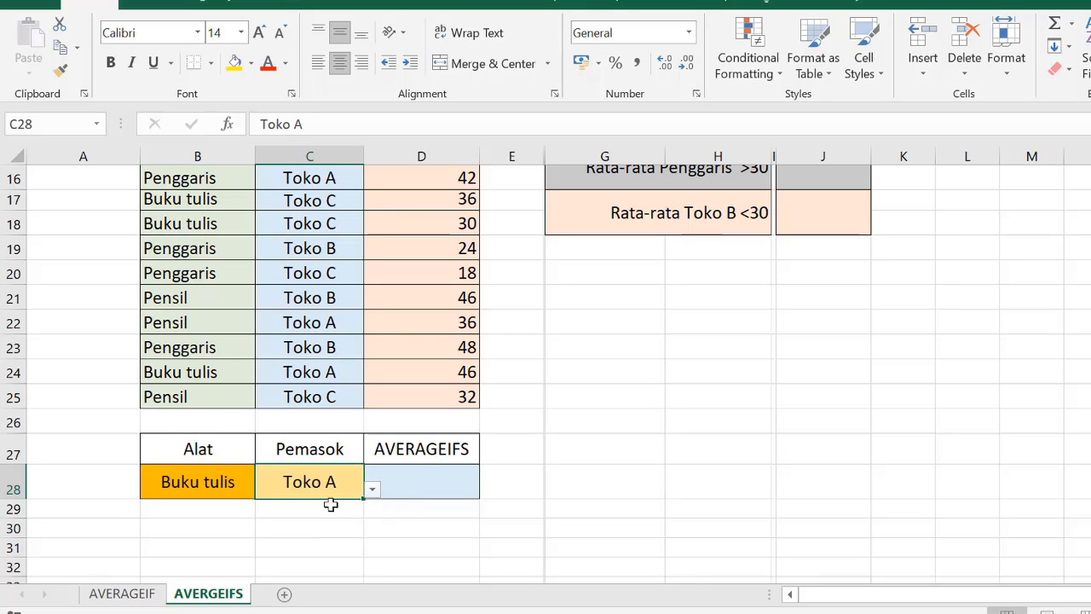
Start an AVERAGEIFS formula in D28 with the Jumlah values D5:D25 as the average range
click(421, 483)
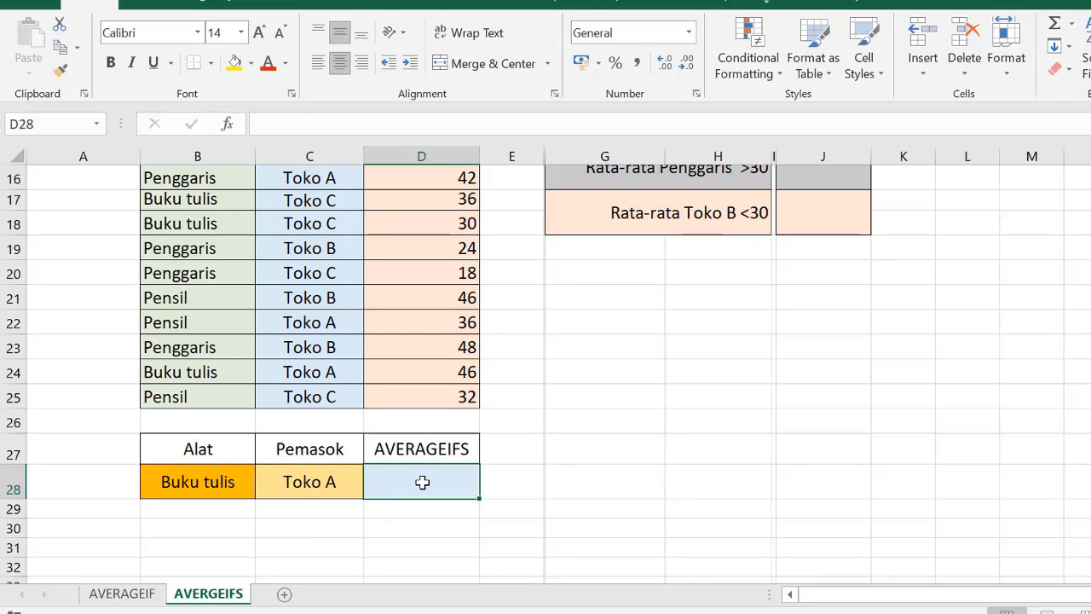
scroll(426, 503, up, 1)
key(Left)
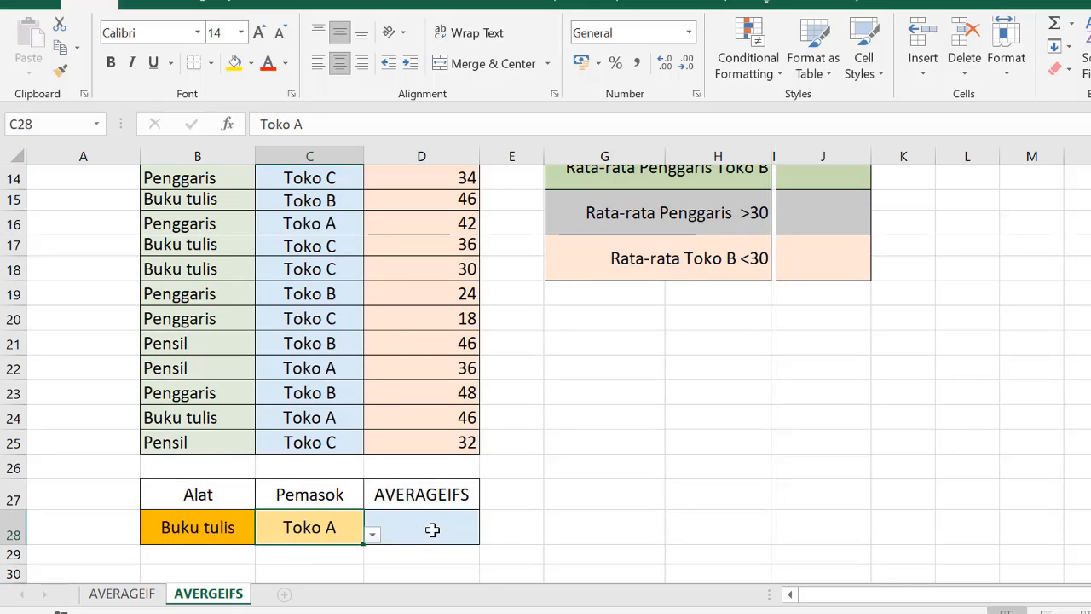
click(432, 529)
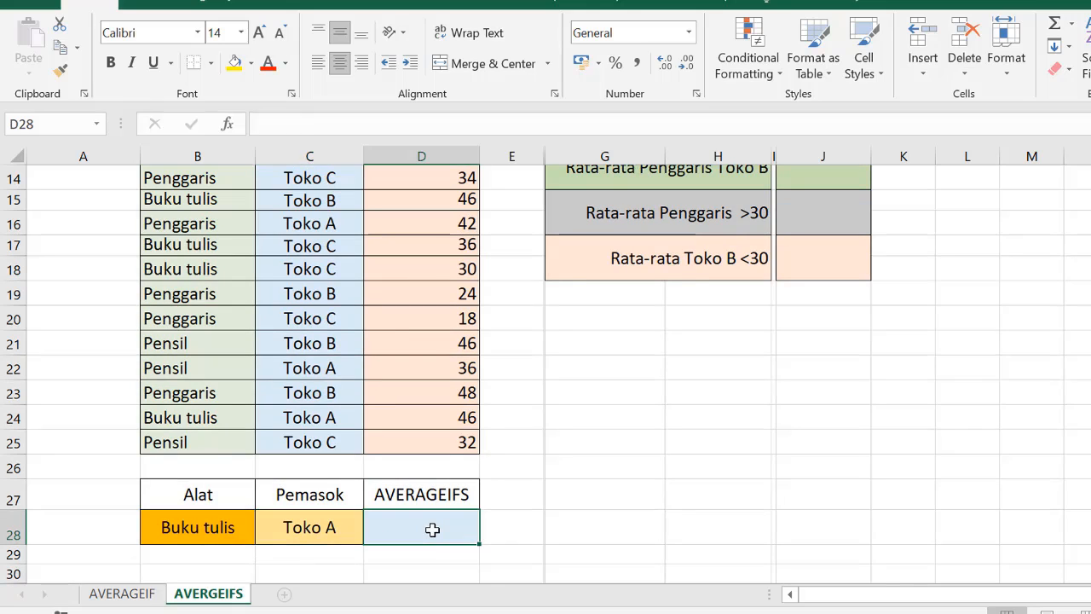
click(299, 129)
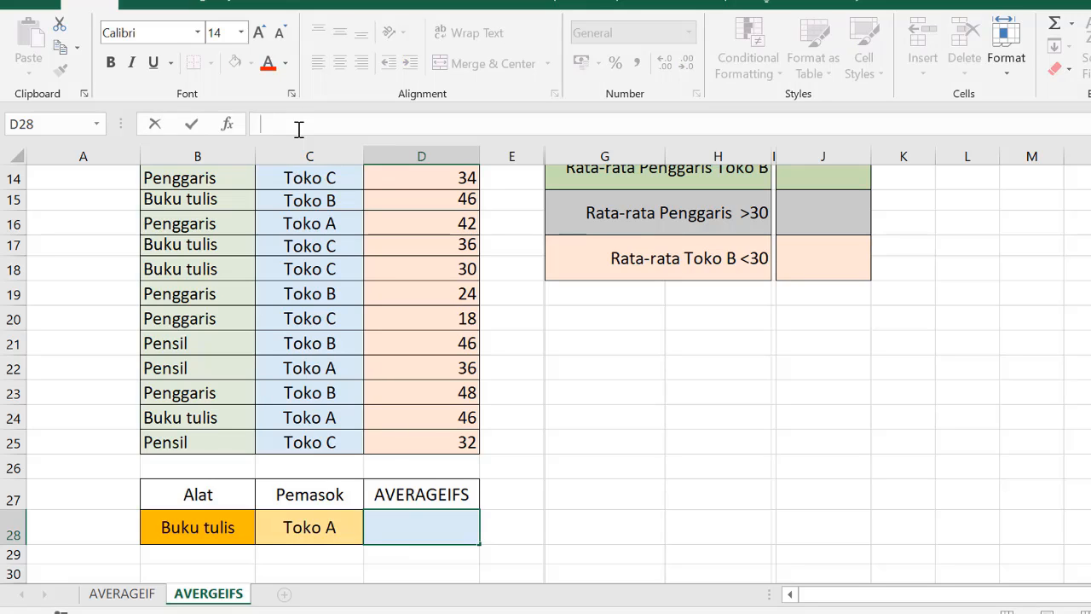
text(=)
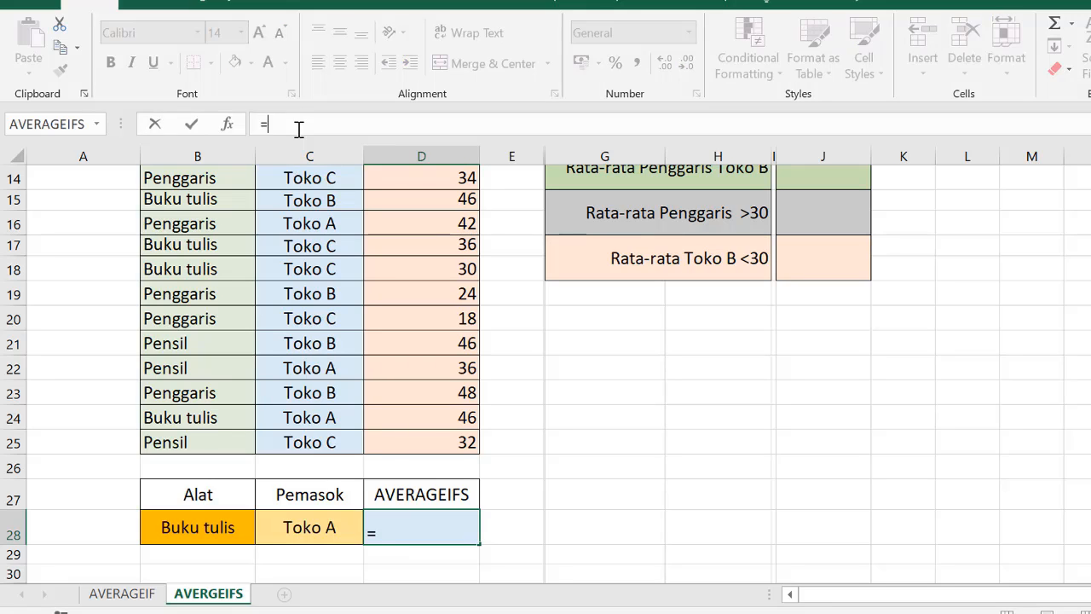
text(AVE)
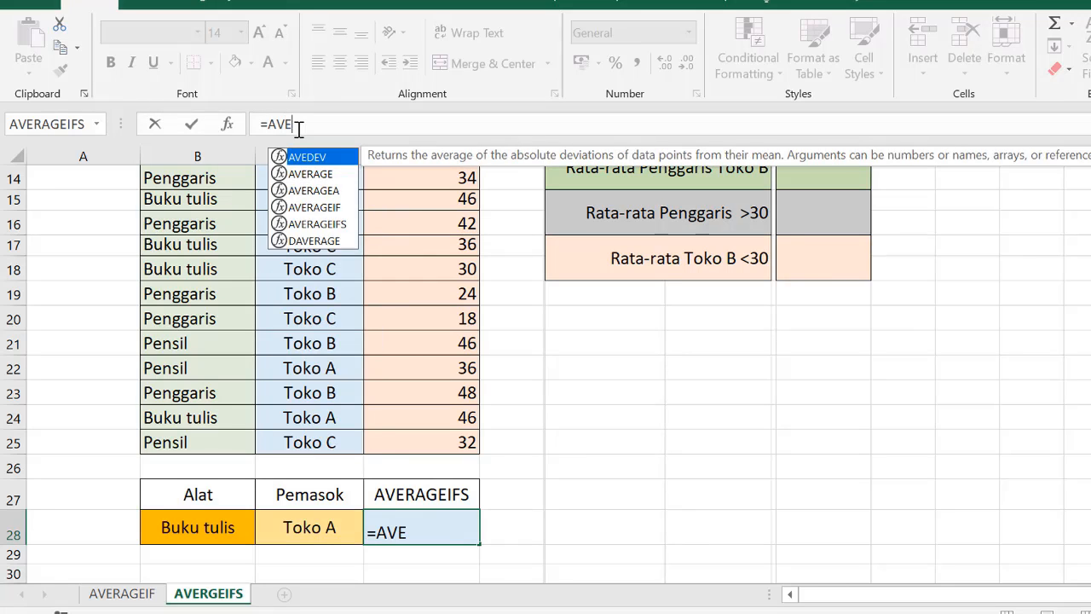
text(RAGEIF)
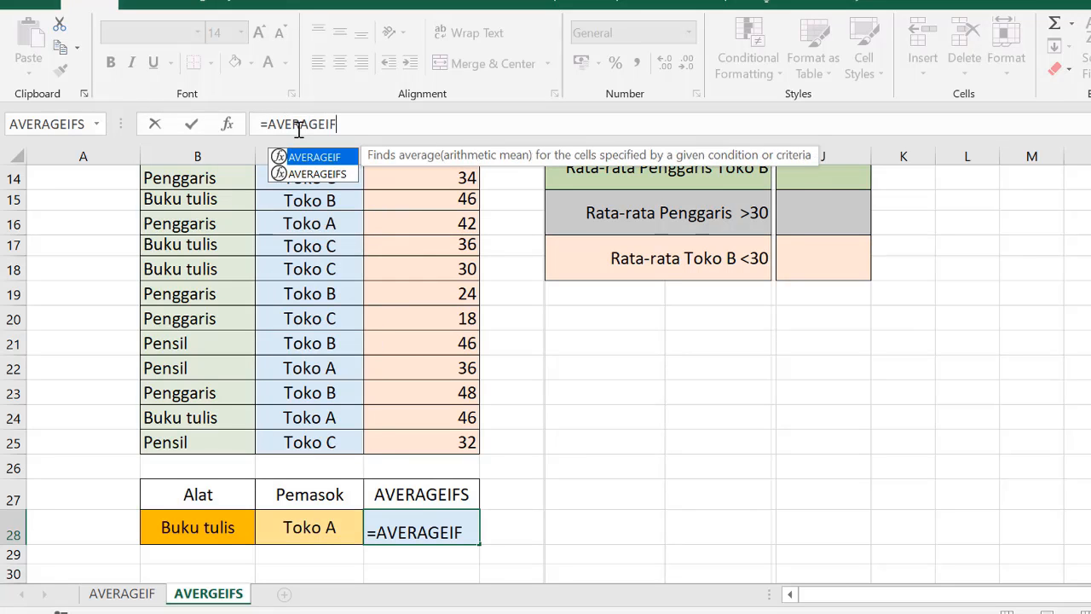
text(S)
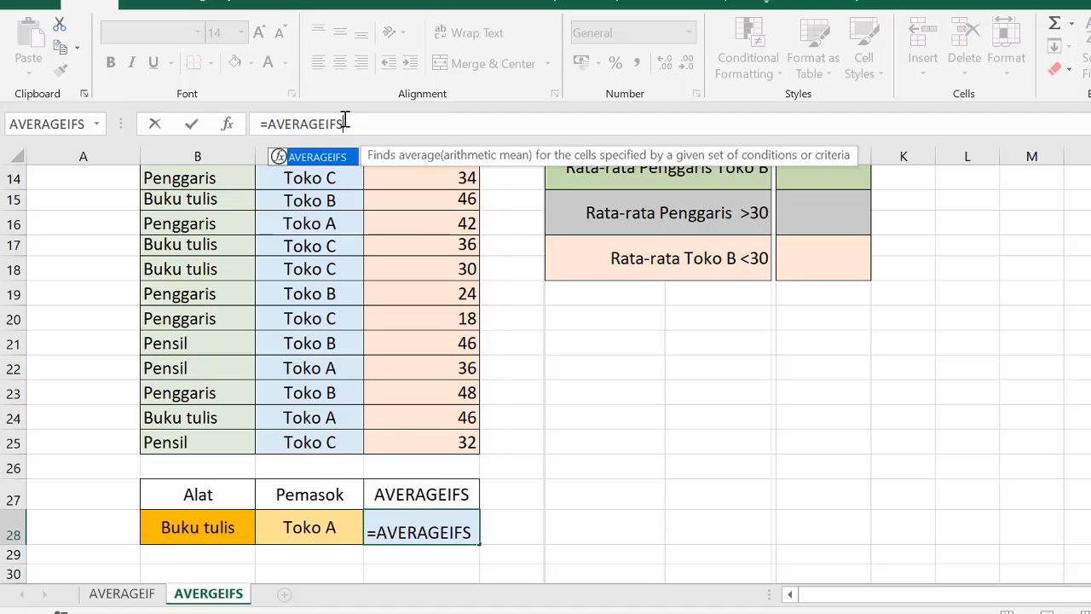
text(()
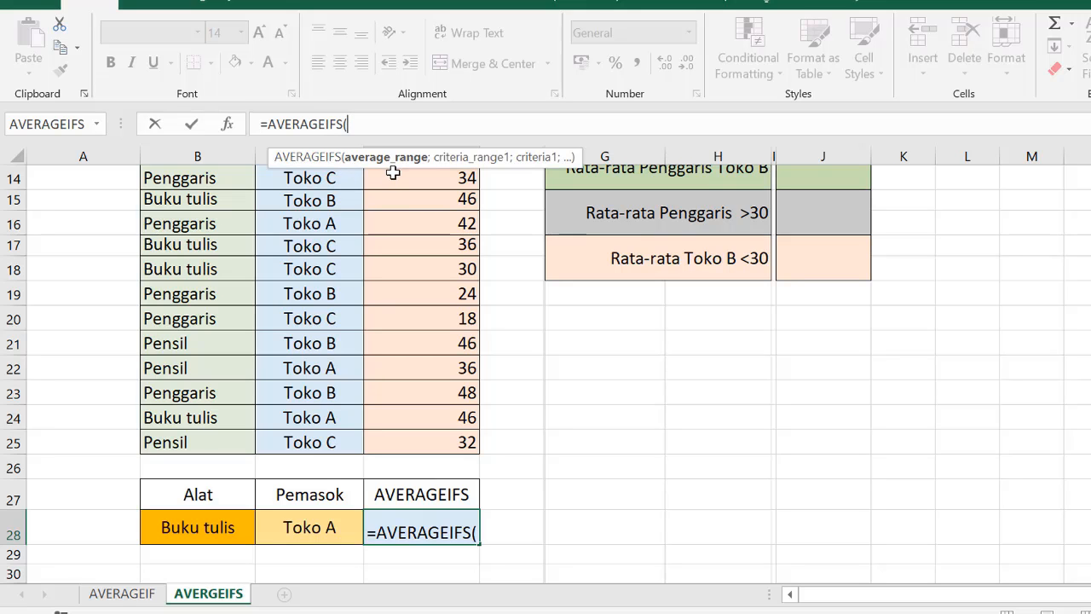
scroll(425, 213, up, 3)
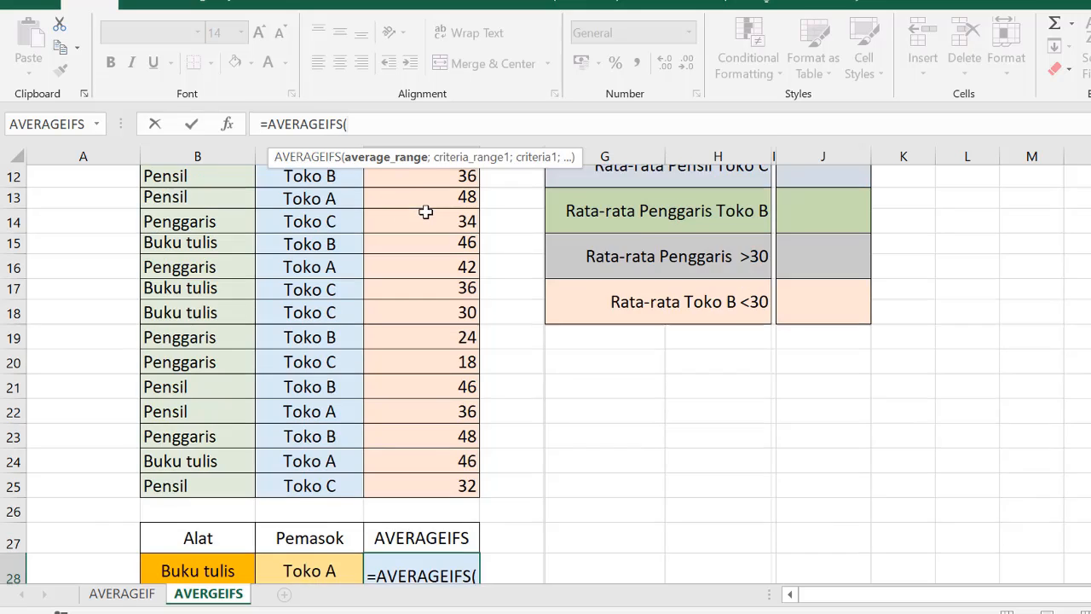
scroll(425, 213, up, 2)
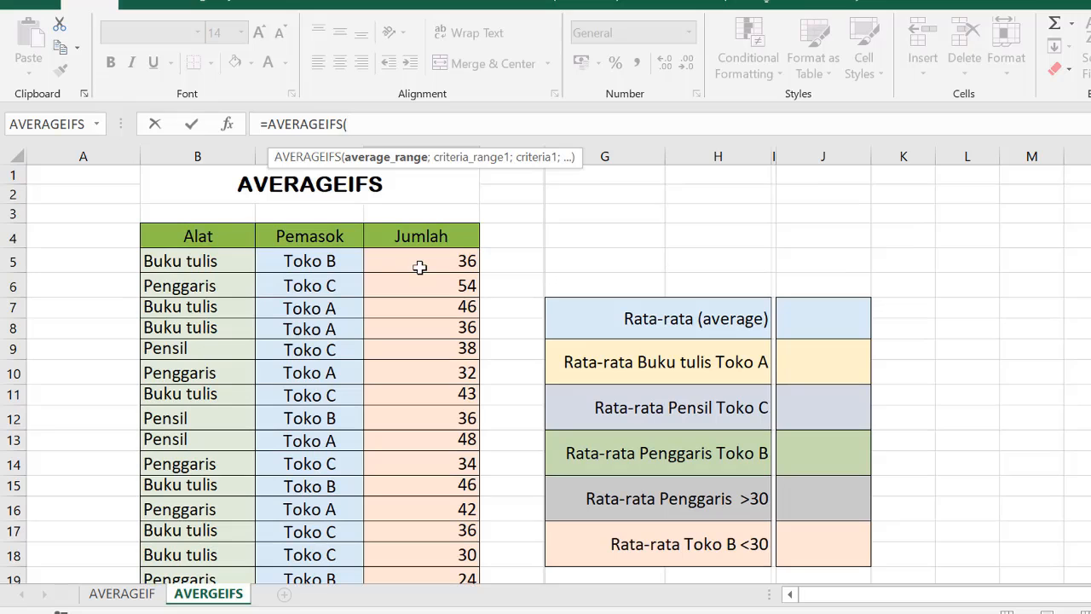
drag(419, 268, 421, 538)
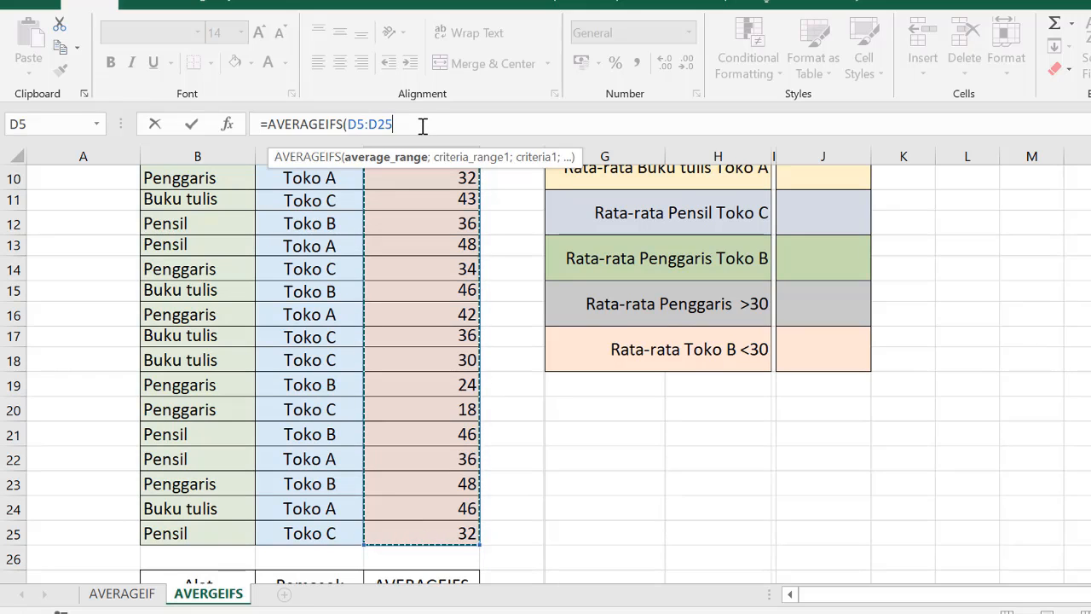
text(;)
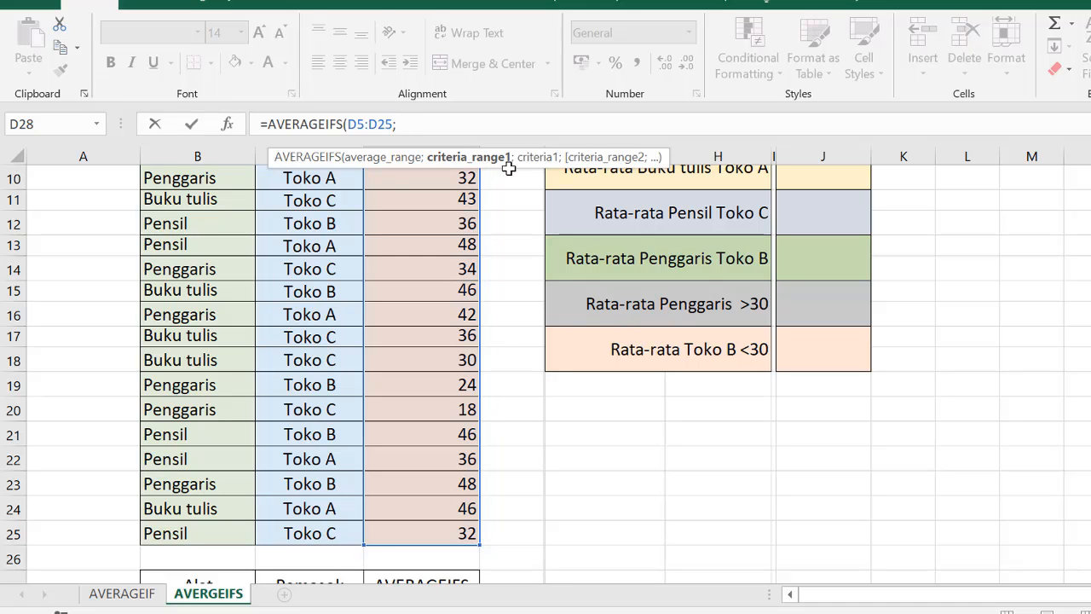
Add the Alat column B5:B25 as the formula's first criteria range, with B28 as its criterion
scroll(132, 432, up, 3)
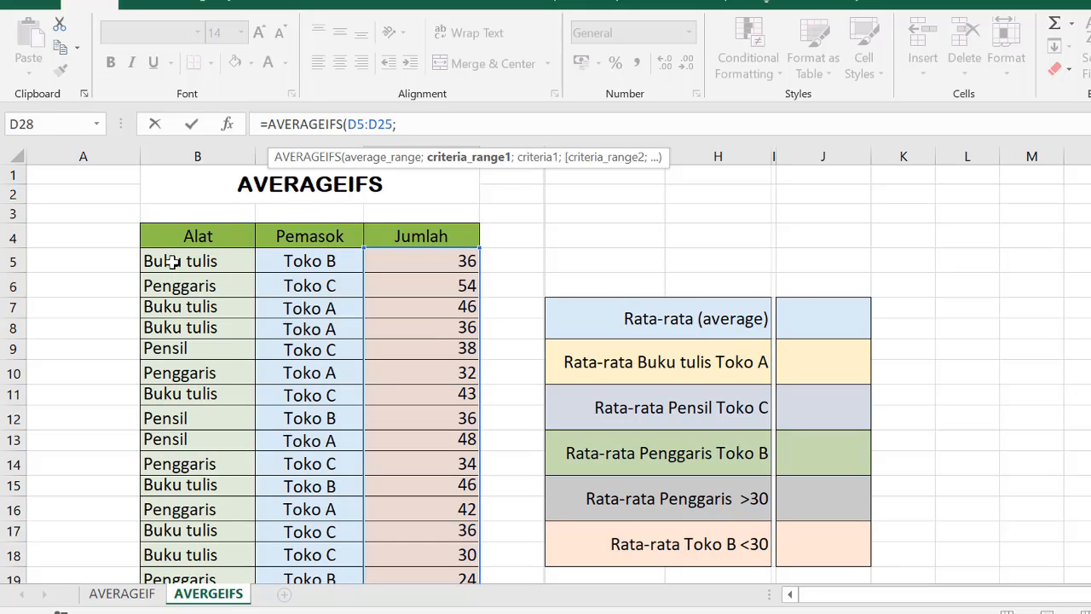
drag(172, 262, 215, 537)
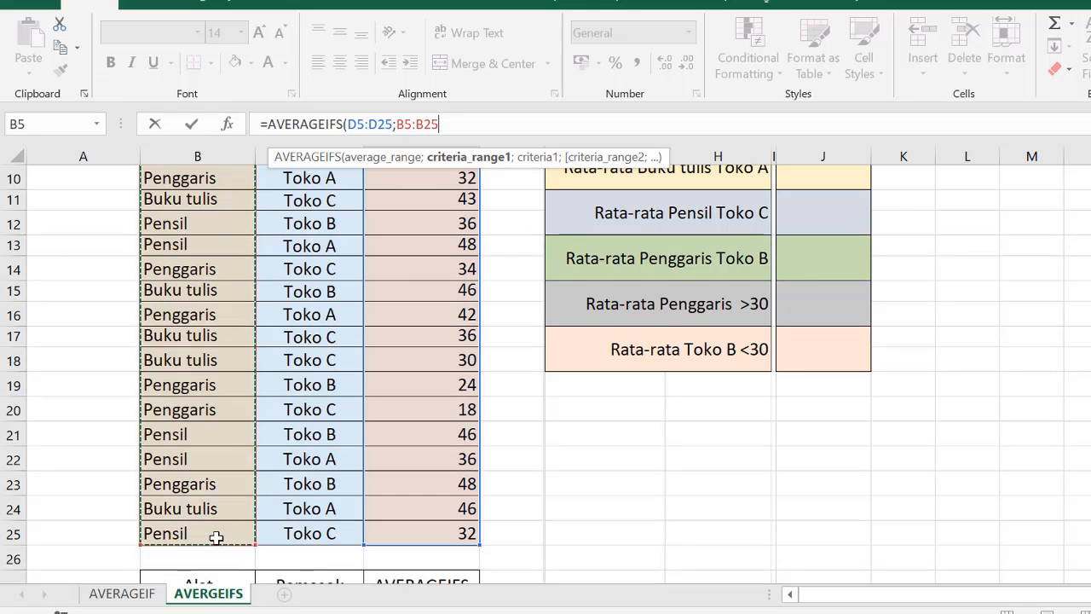
text(;)
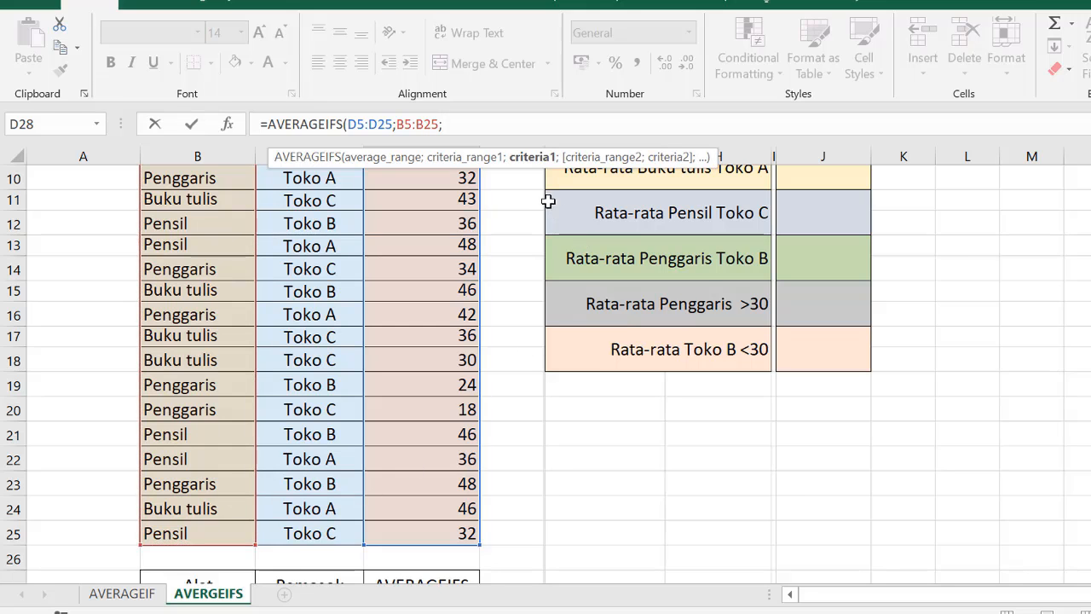
scroll(248, 424, down, 2)
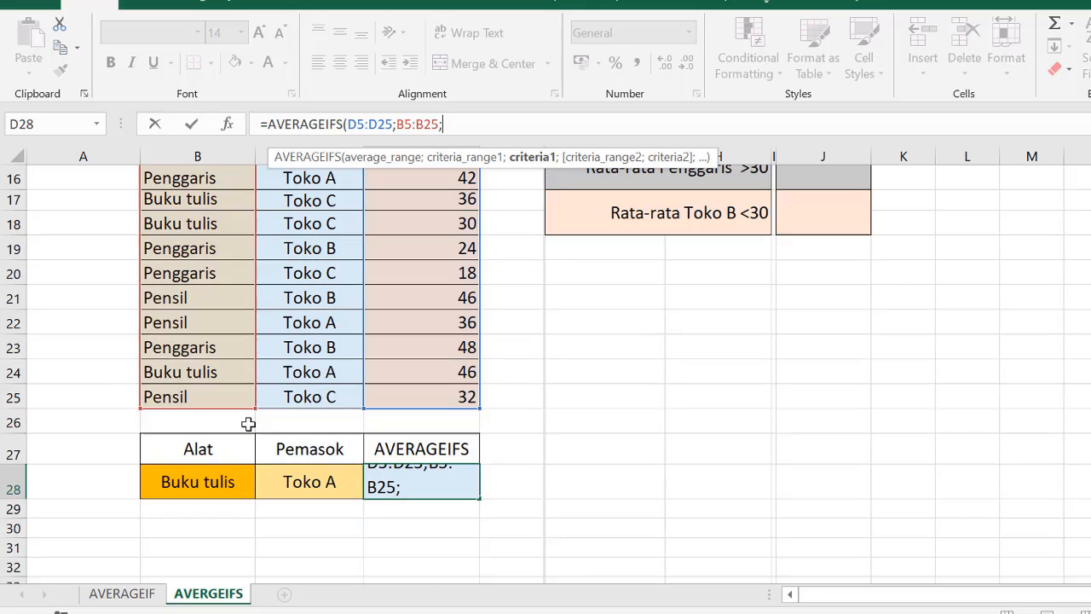
click(198, 483)
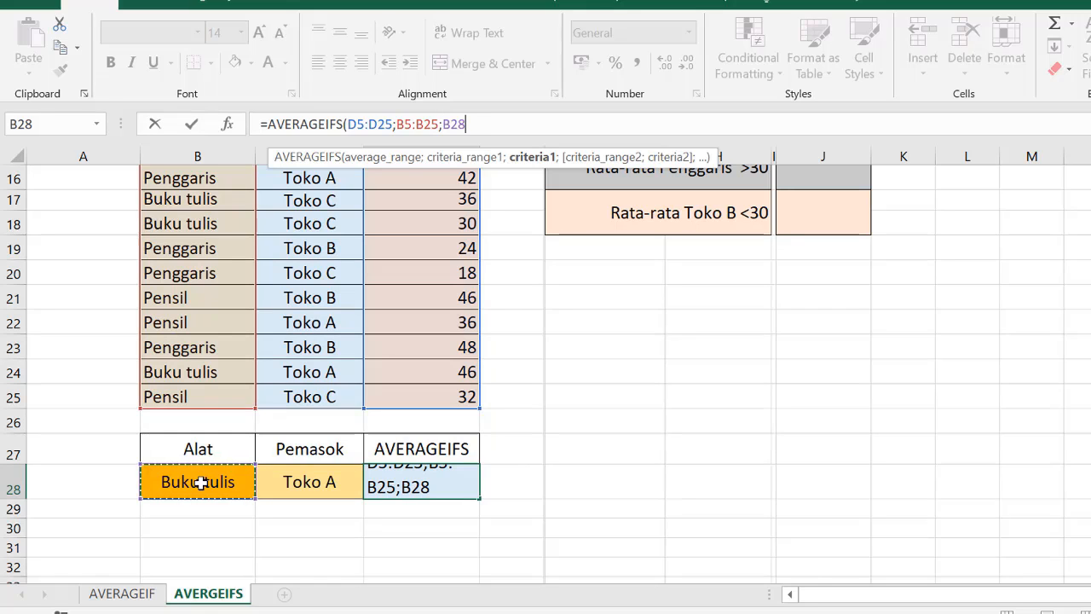
text(;)
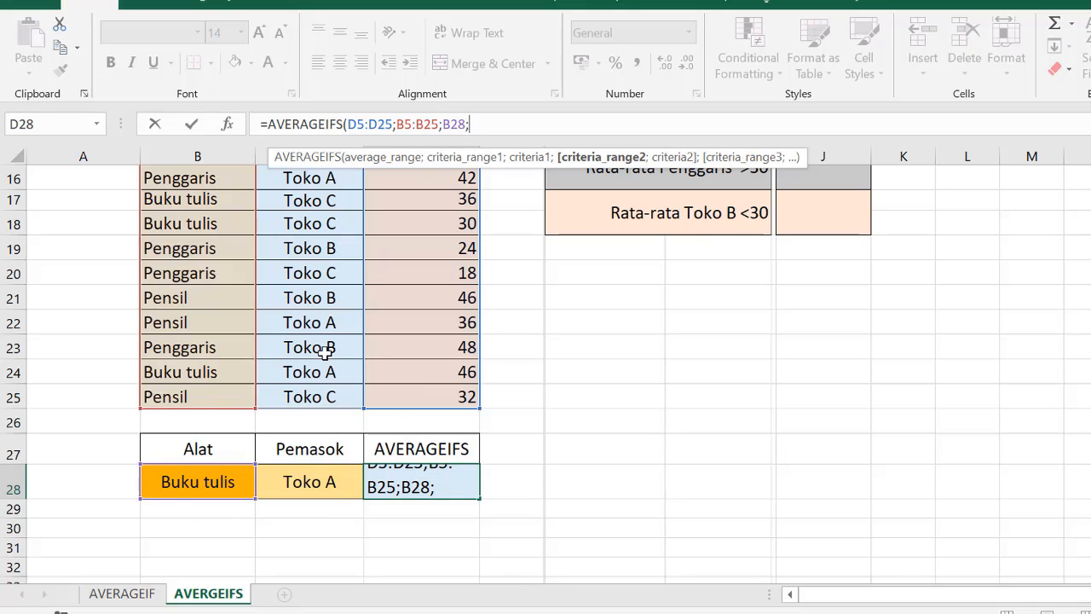
Add the Pemasok column C5:C25 as the second criteria range with C28 as its criterion, and complete the AVERAGEIFS formula in D28
scroll(325, 353, up, 5)
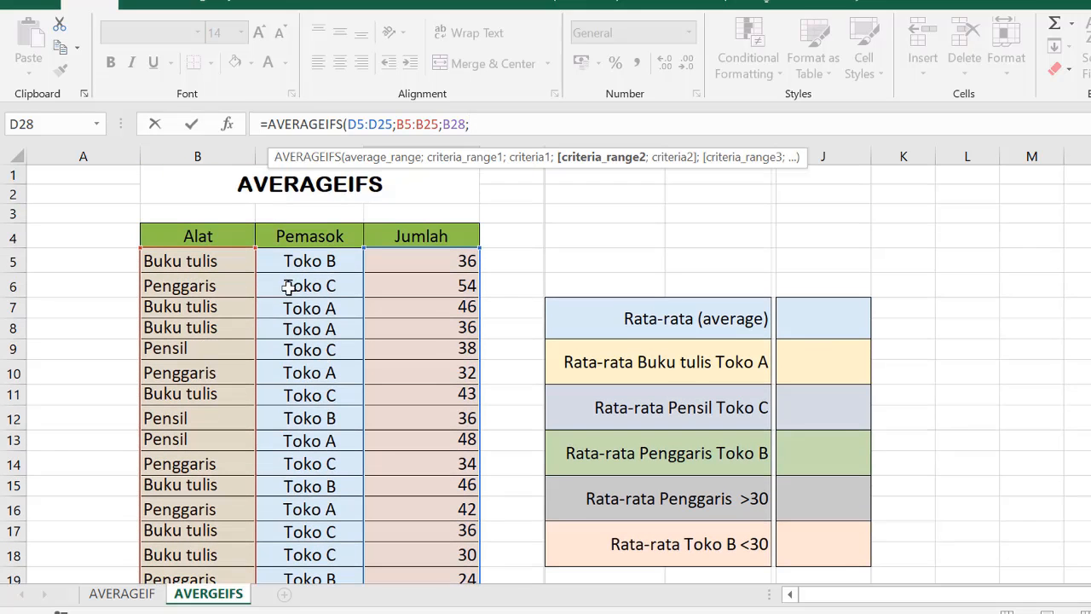
drag(294, 260, 311, 535)
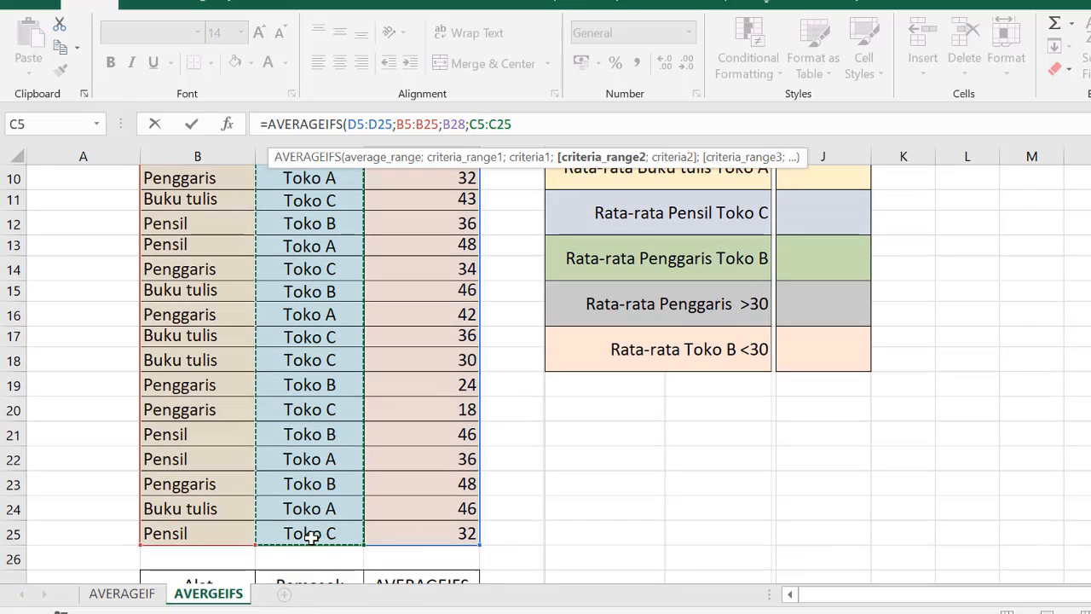
text(;)
scroll(311, 535, down, 3)
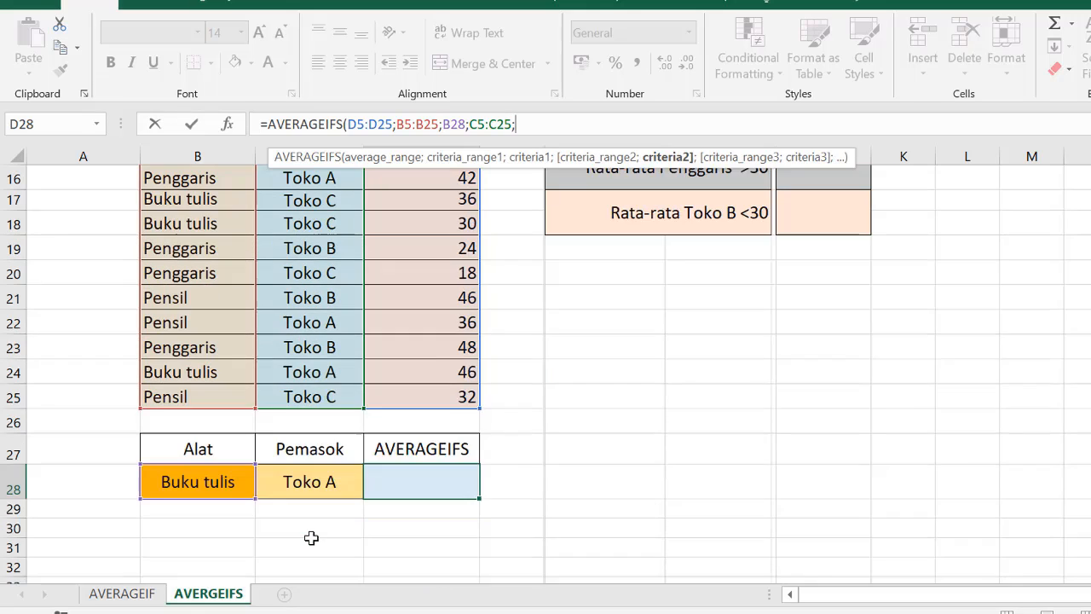
click(317, 412)
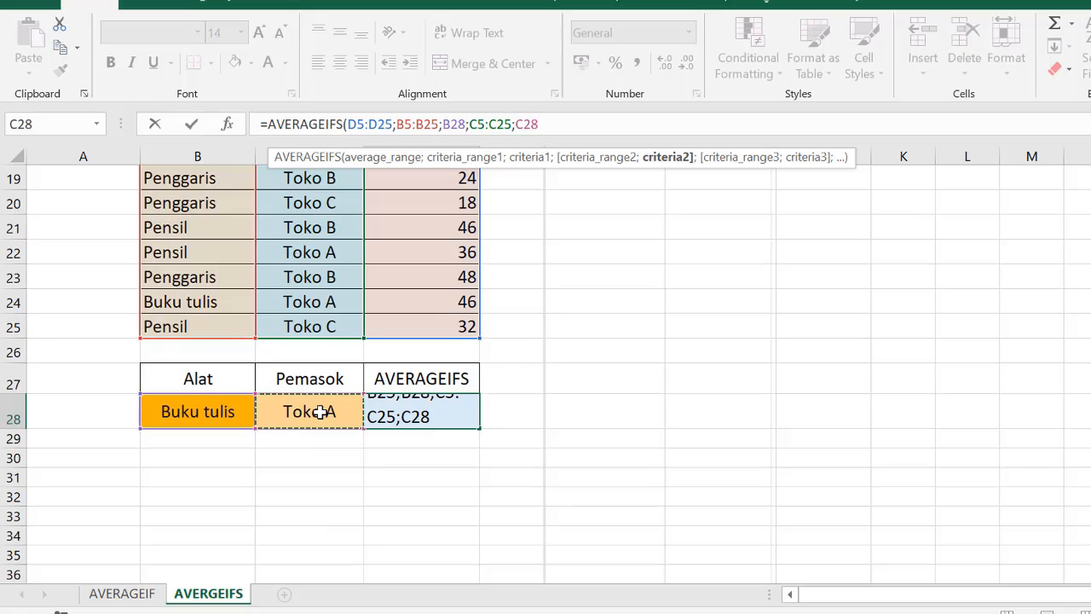
text())
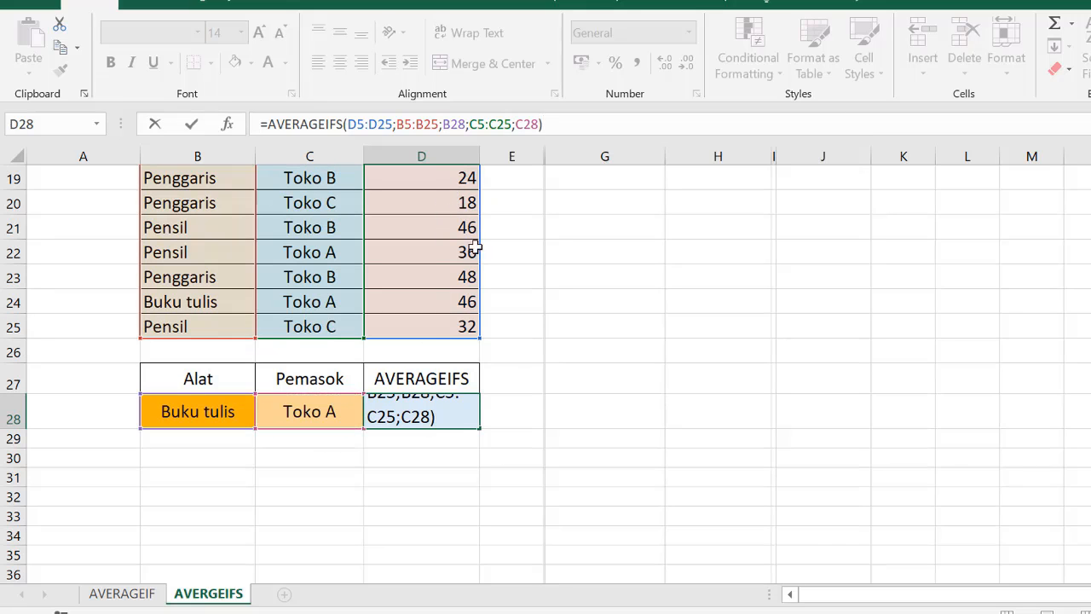
scroll(468, 256, up, 4)
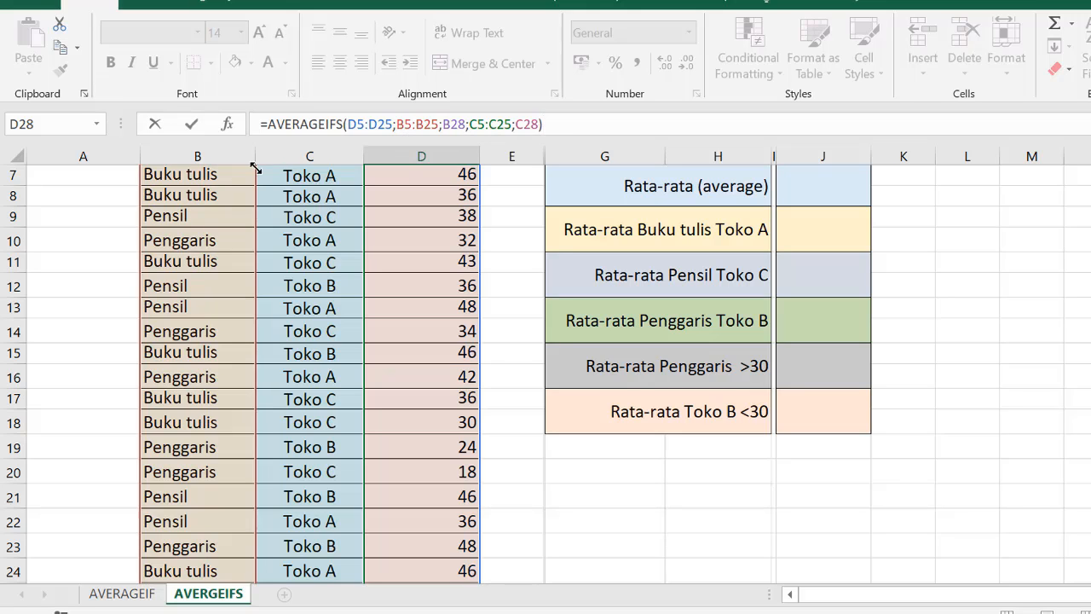
click(192, 128)
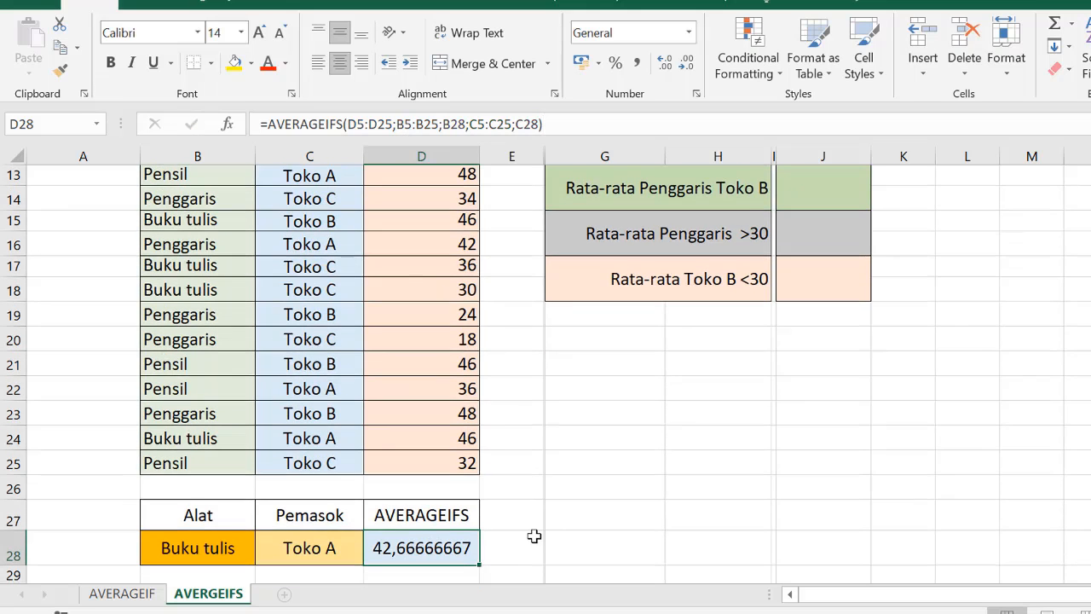
Reduce the decimals of the AVERAGEIFS result in D28 to two places
scroll(527, 536, down, 1)
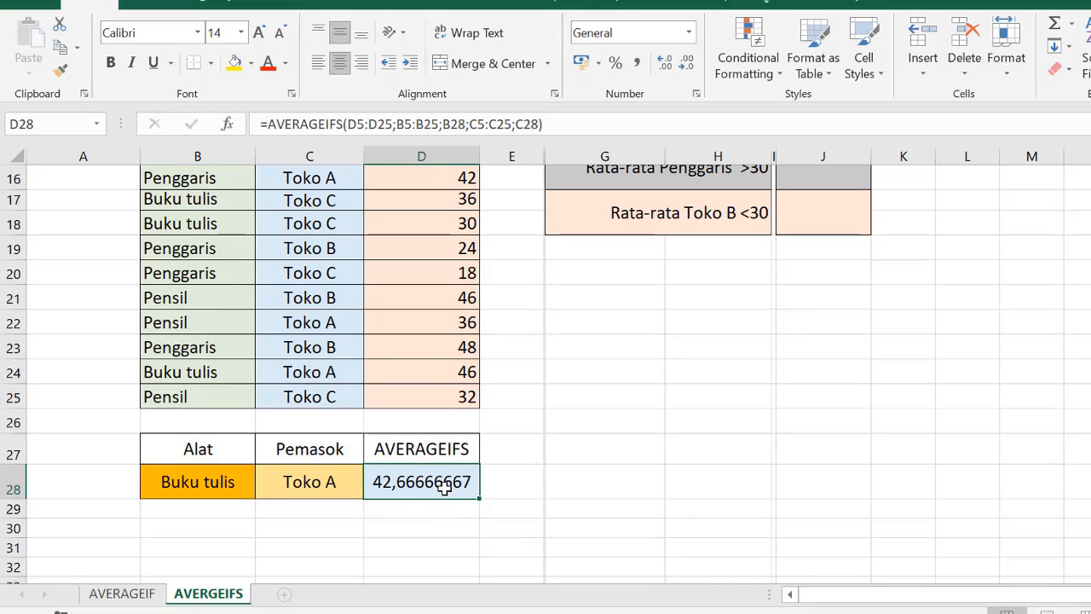
click(687, 63)
click(687, 64)
click(687, 64)
click(687, 63)
click(687, 63)
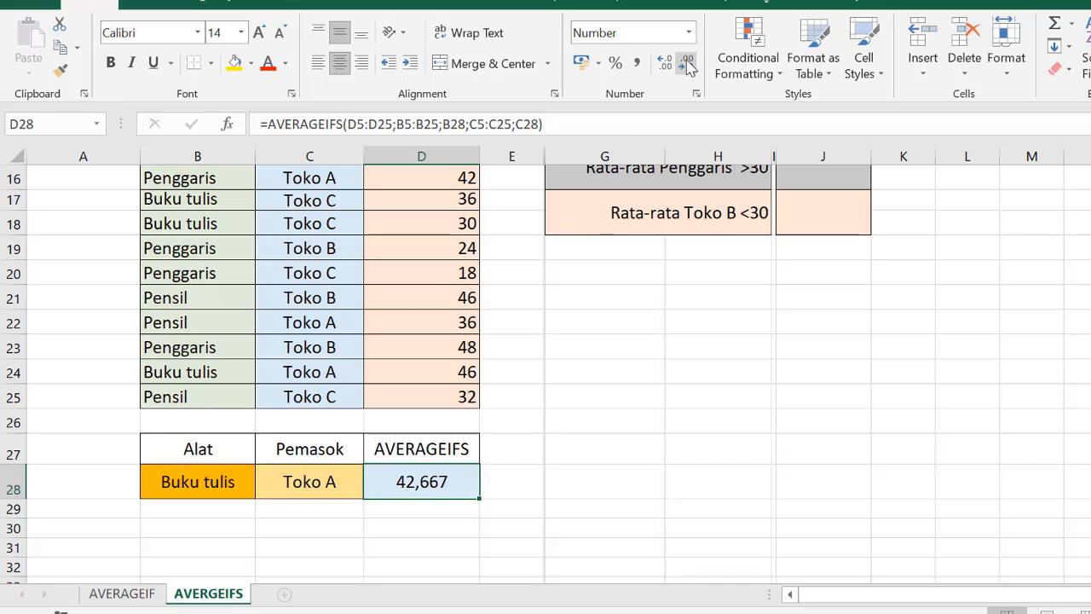
click(687, 64)
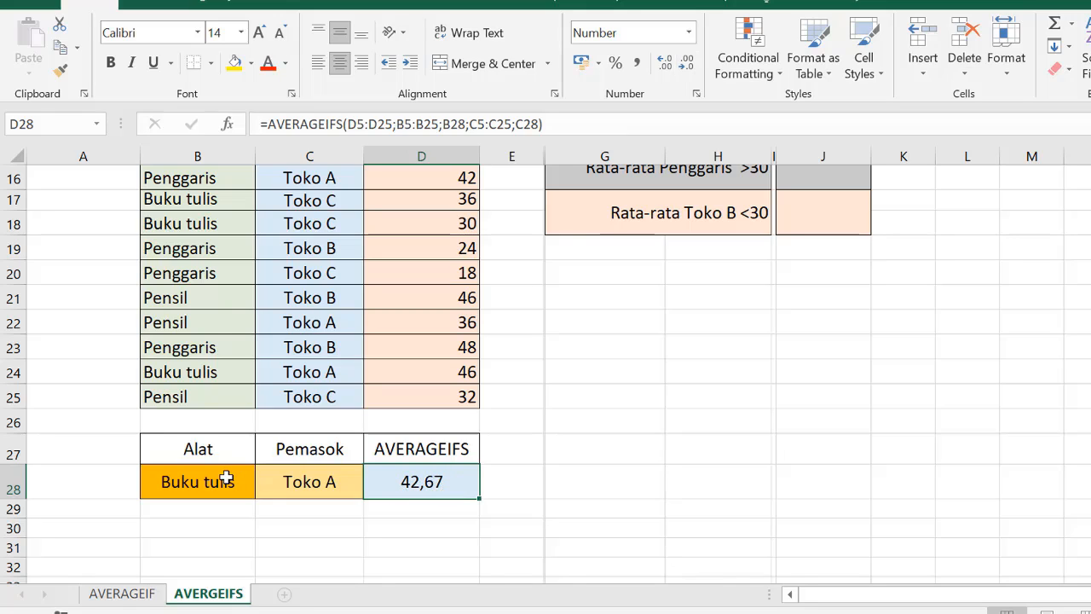
Test the formula for Buku tulis by choosing Toko B, followed by Toko C, as the Pemasok in C28
click(321, 484)
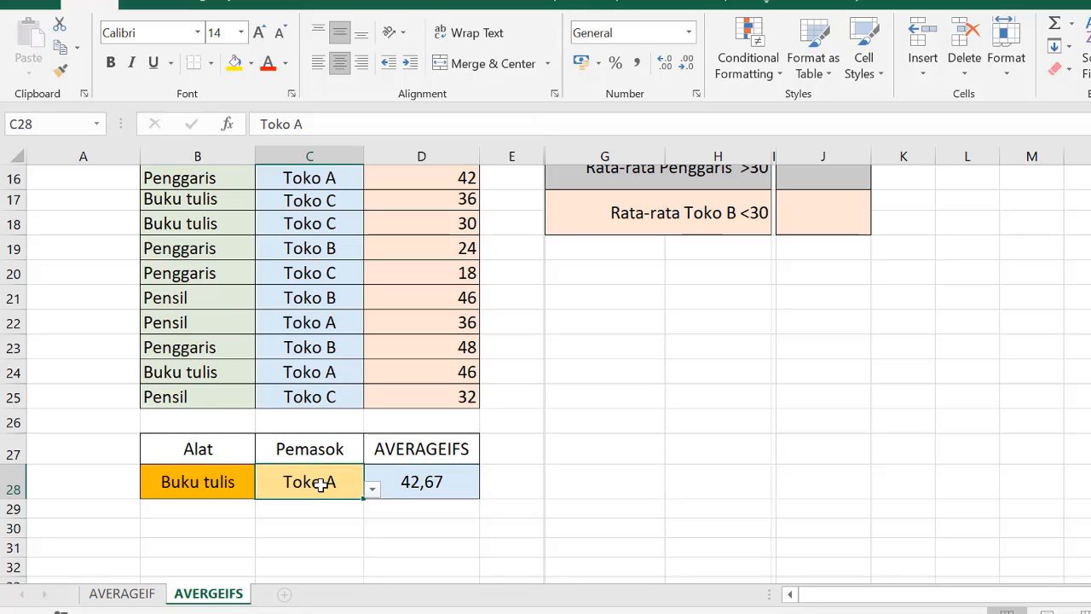
click(373, 489)
click(352, 522)
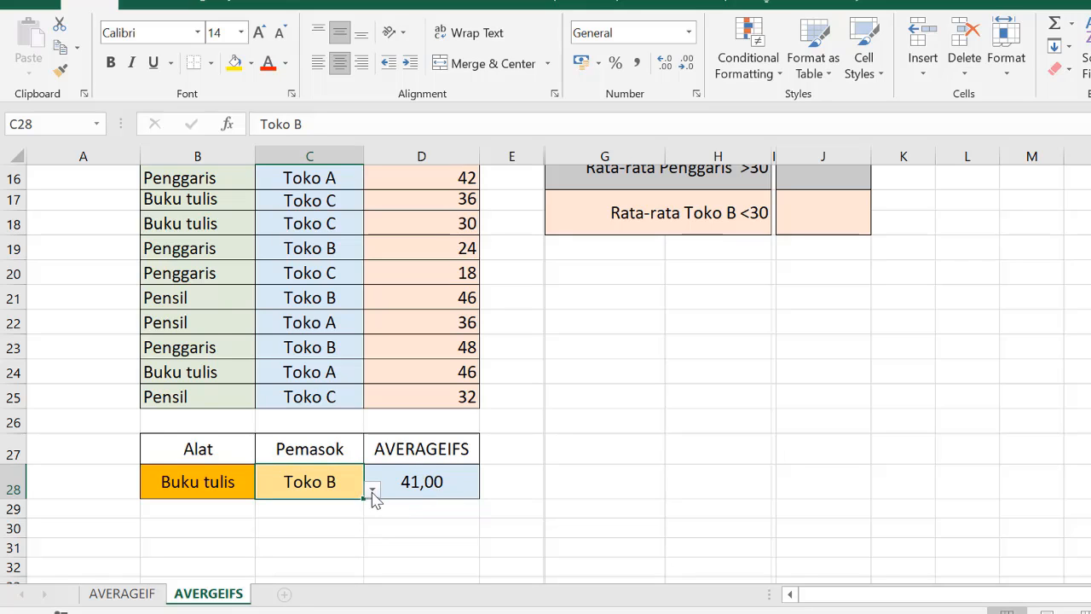
click(371, 489)
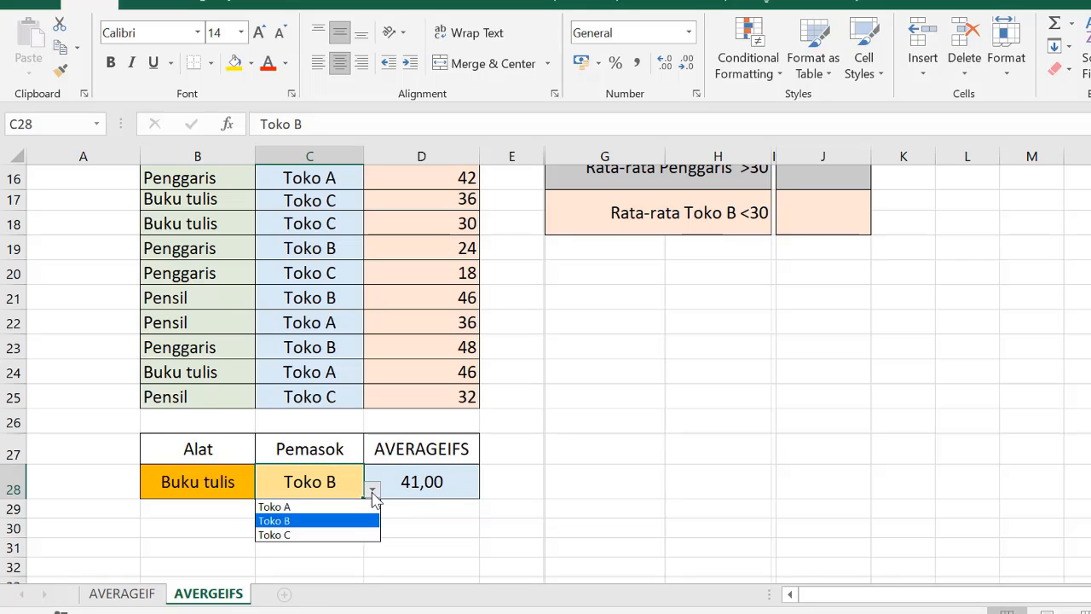
click(344, 535)
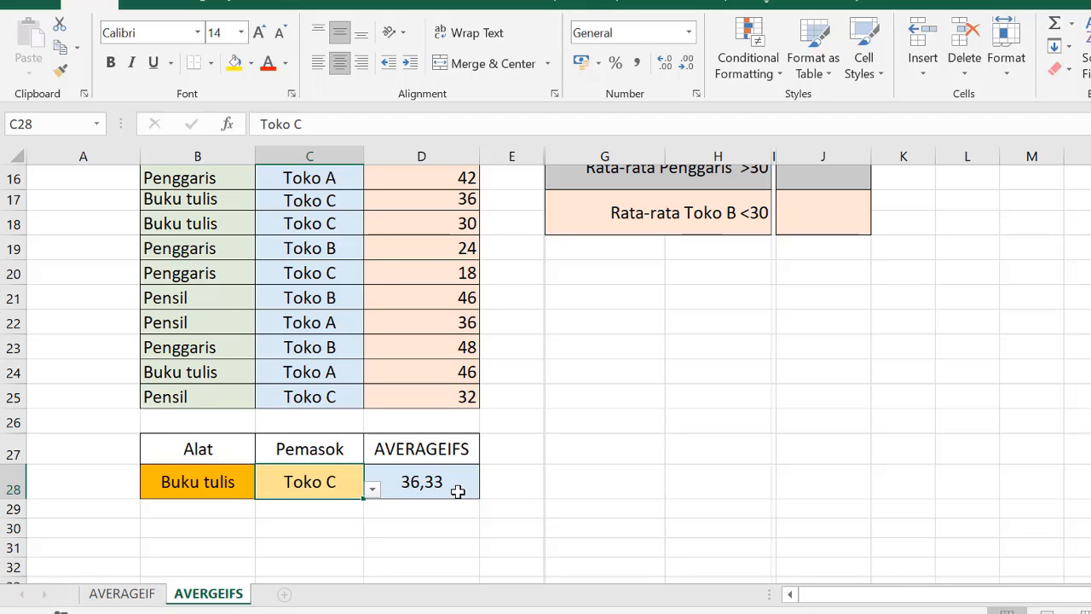
Choose Pensil as the Alat in B28 and test it with Toko A, followed by Toko B, as the Pemasok in C28
click(204, 480)
click(264, 495)
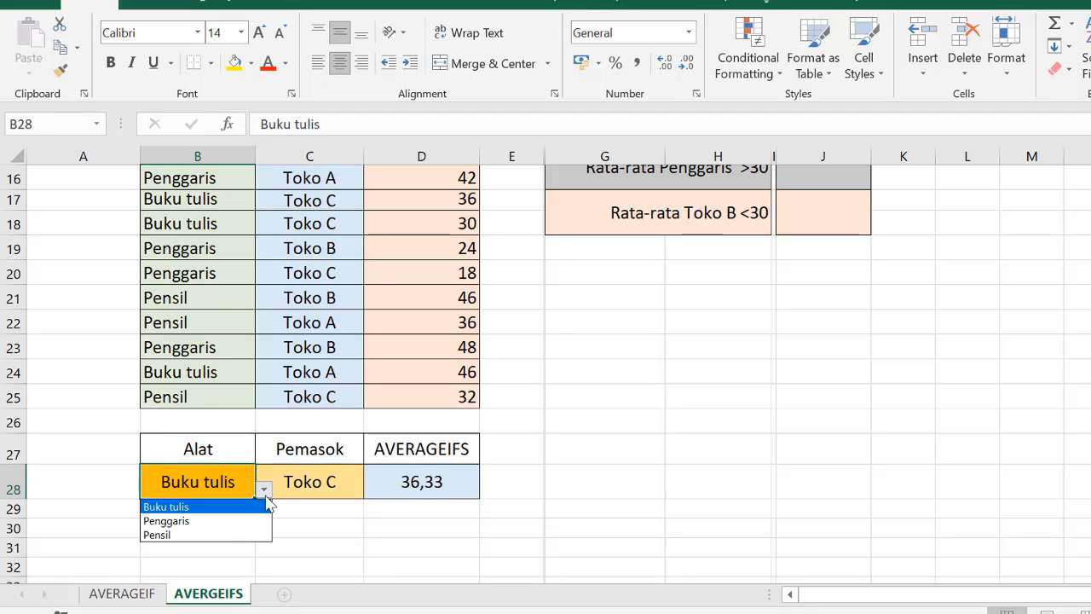
click(244, 534)
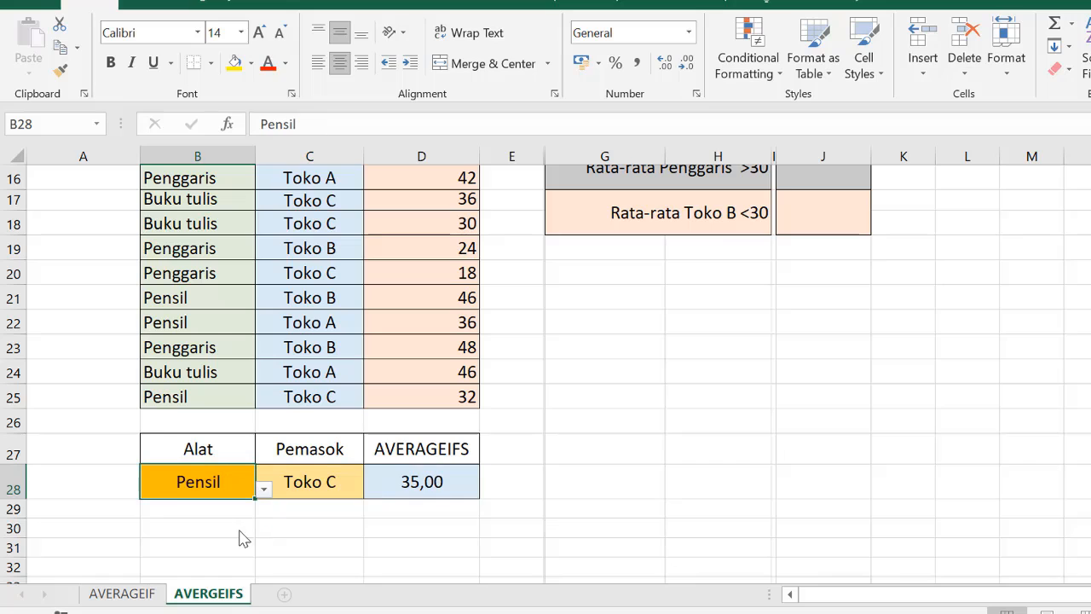
click(336, 486)
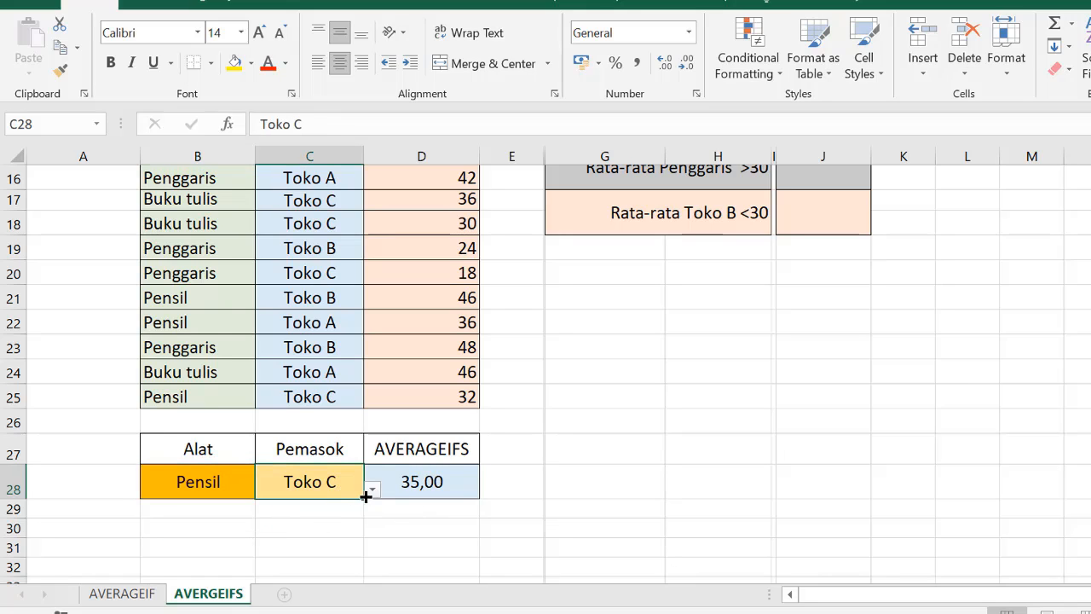
click(373, 489)
click(351, 505)
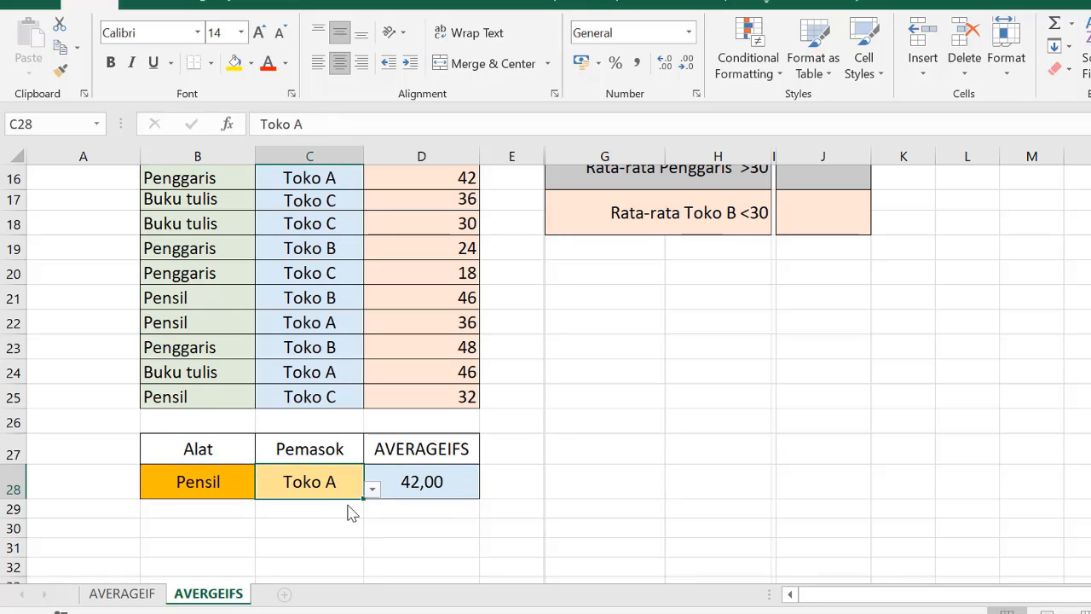
click(373, 489)
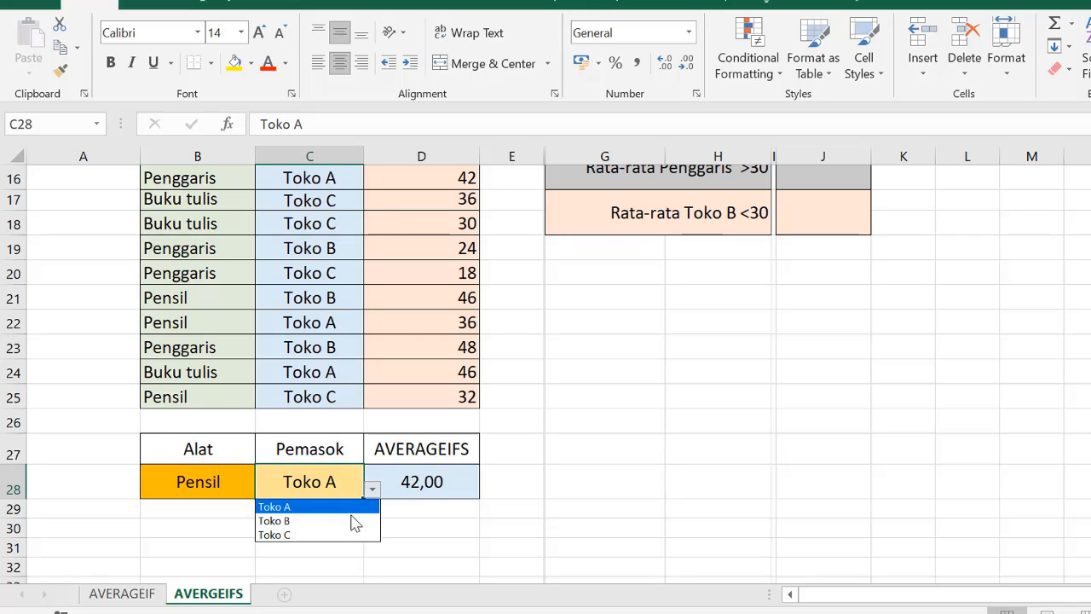
click(351, 520)
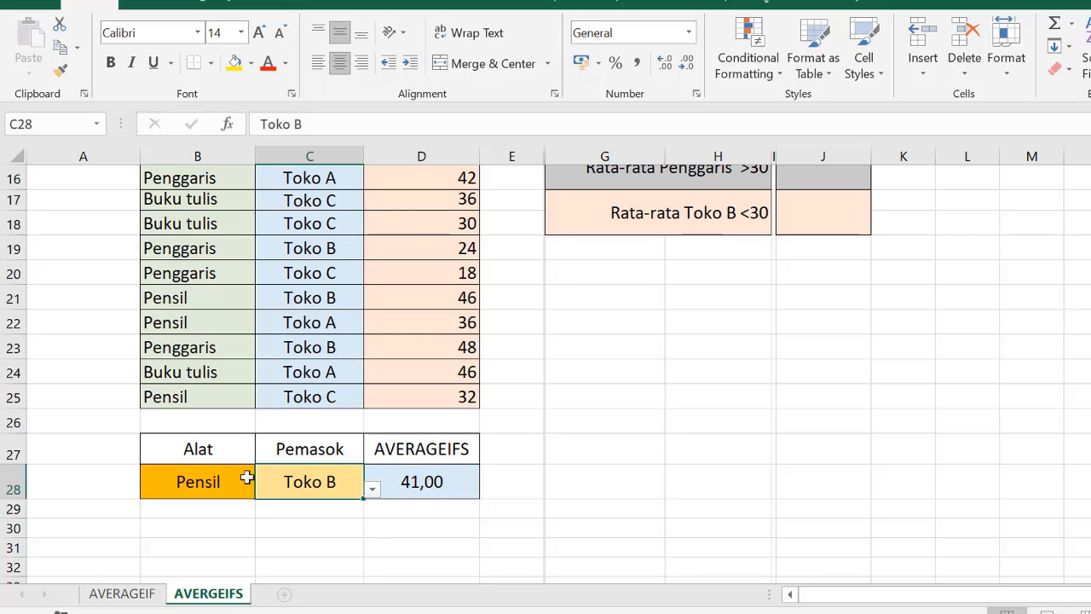
Choose Penggaris as the Alat in B28 and test Toko A as the Pemasok in C28, ending with Toko C
click(211, 482)
click(263, 488)
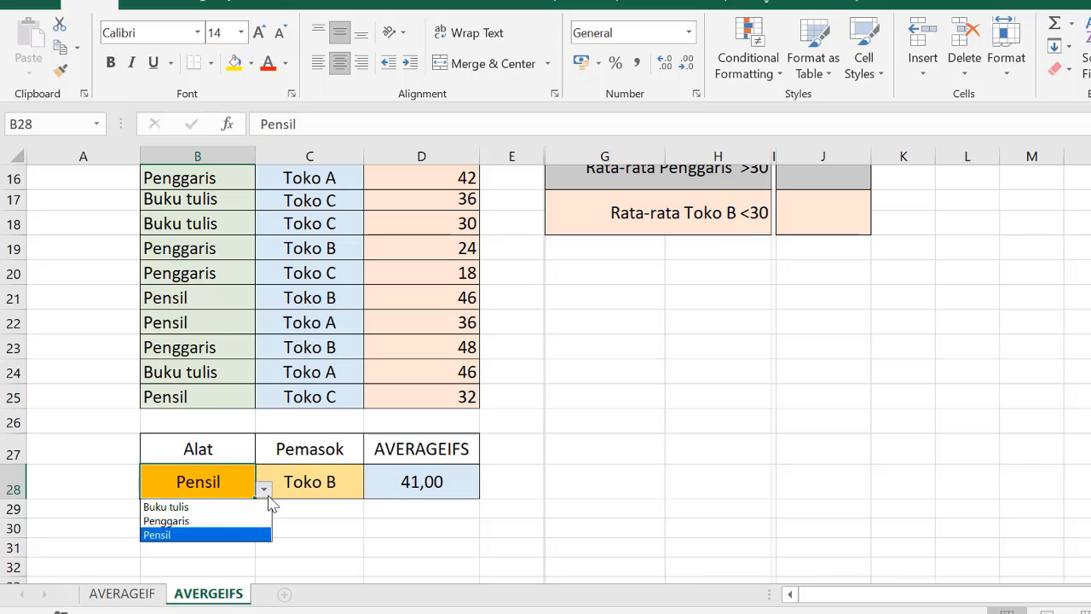
click(253, 521)
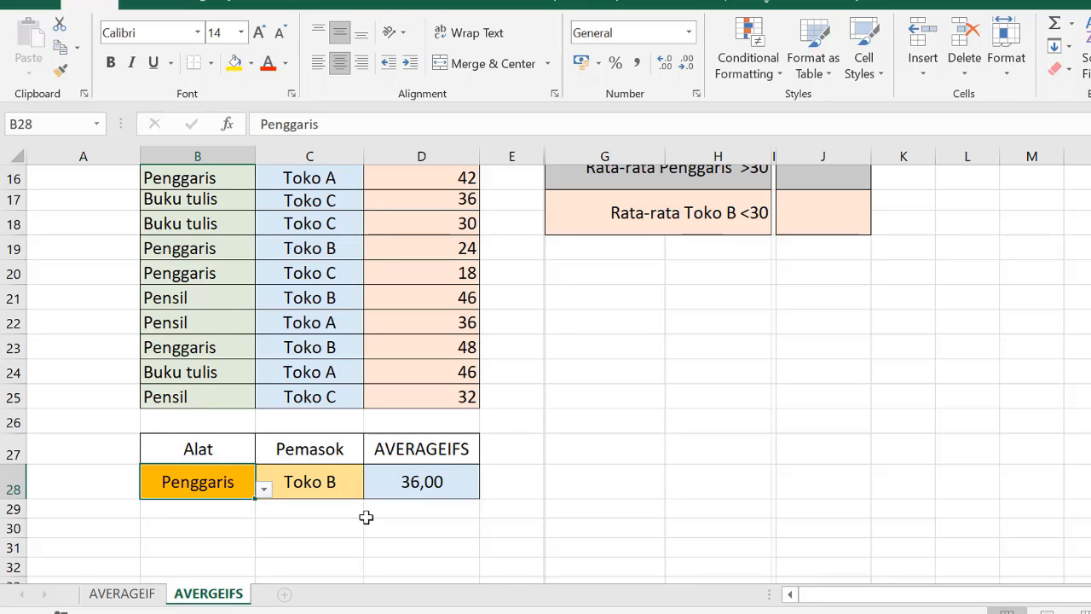
click(328, 486)
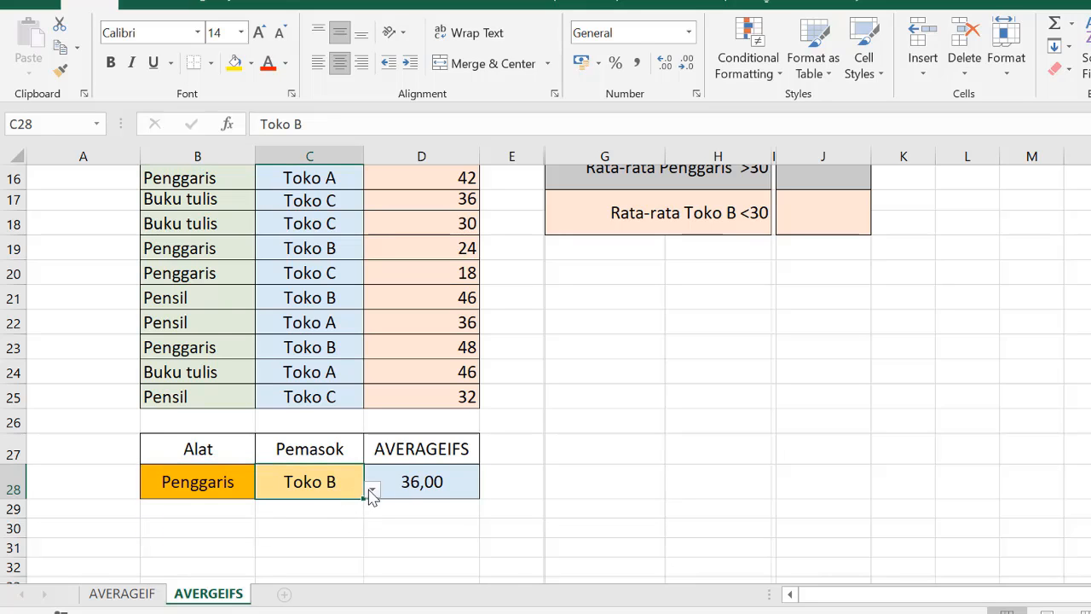
click(373, 490)
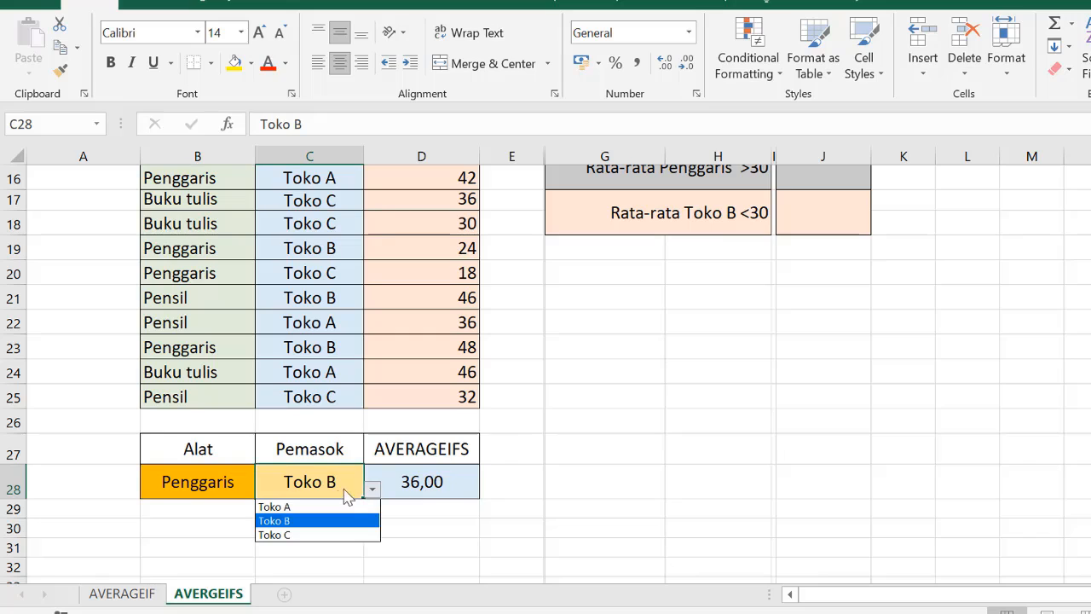
click(323, 509)
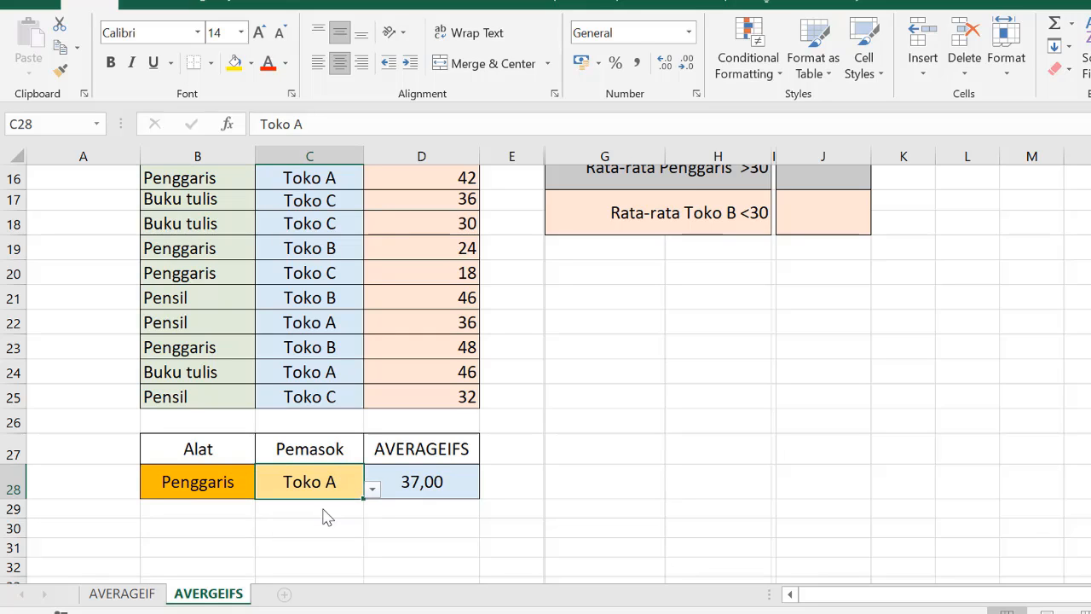
click(373, 489)
click(349, 530)
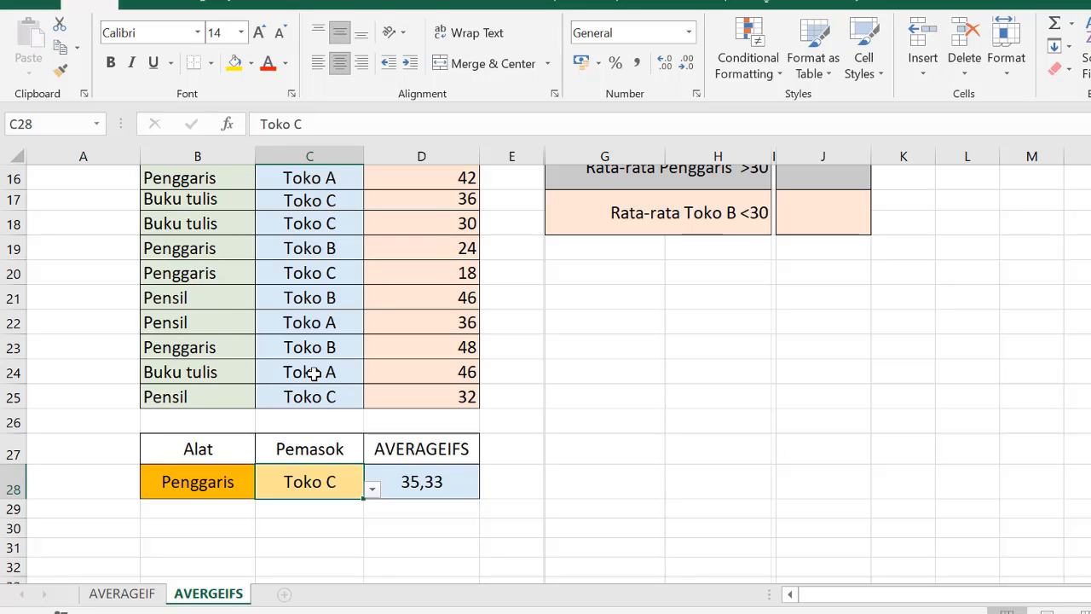
Start an AVERAGEIFS formula in J9 for Rata-rata Buku tulis Toko A with the Jumlah values D5:D25 as the average range
scroll(311, 371, up, 5)
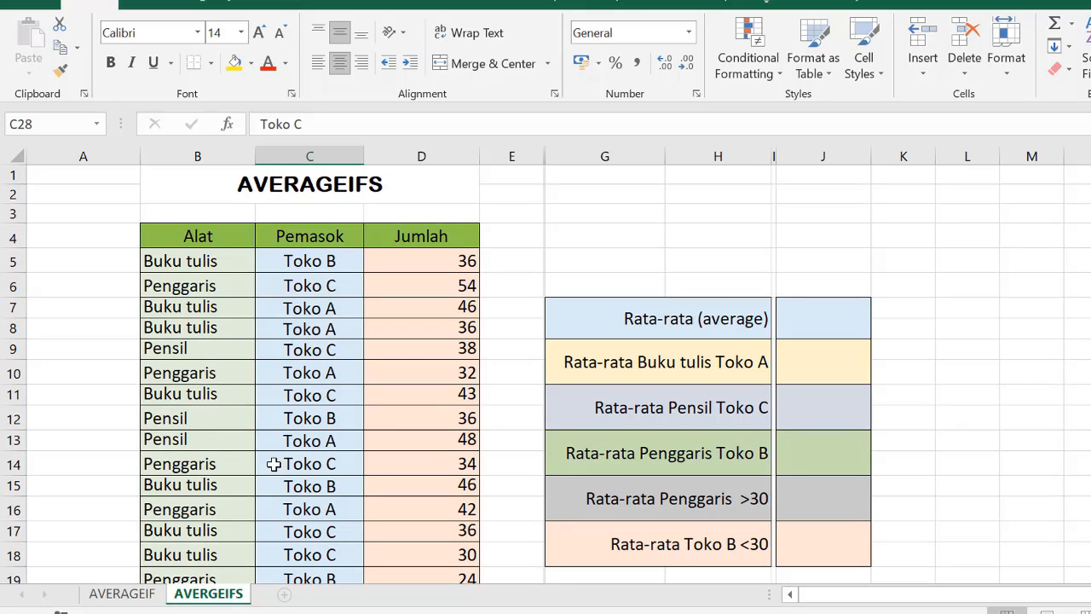
click(825, 363)
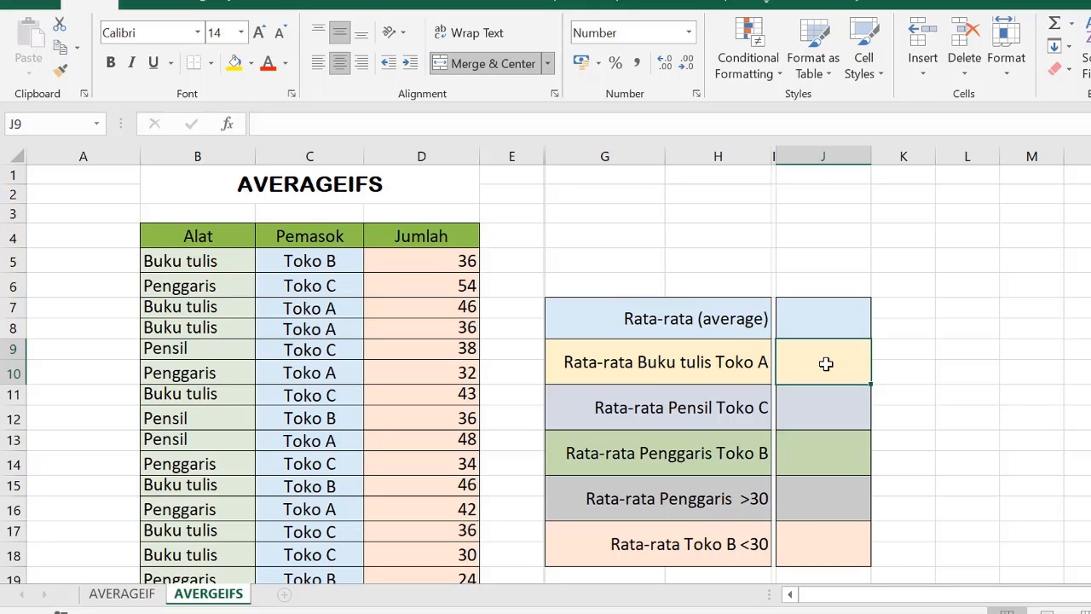
scroll(826, 363, down, 1)
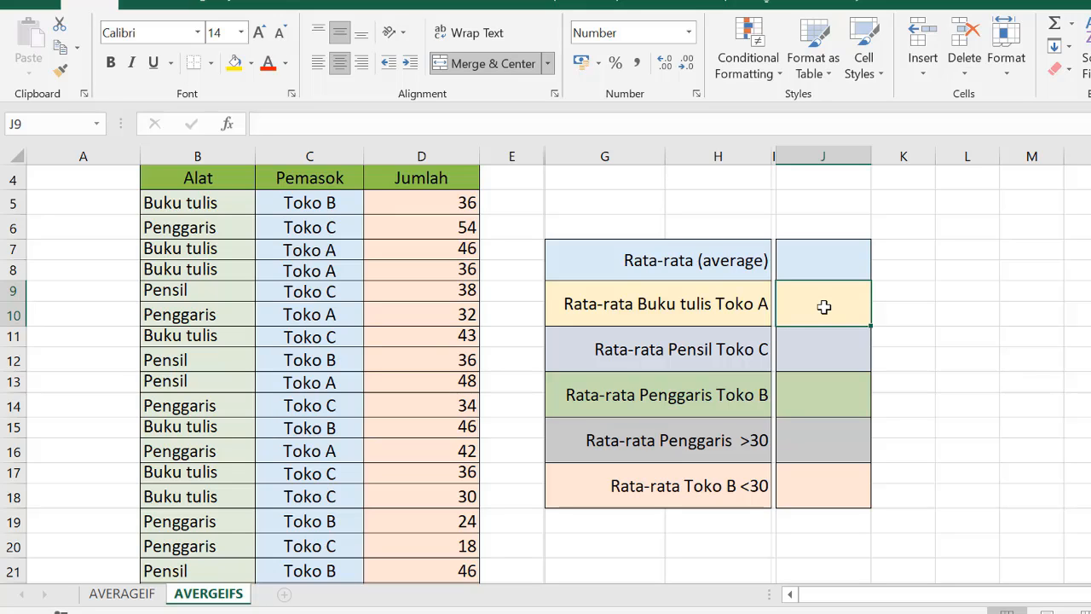
text(=)
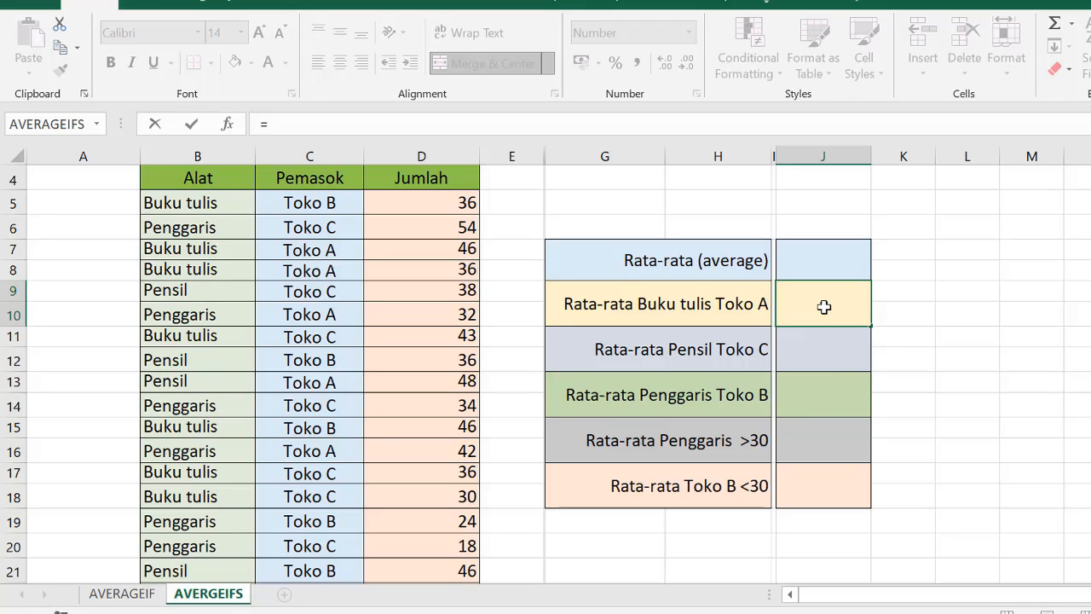
text(AVERAGEI)
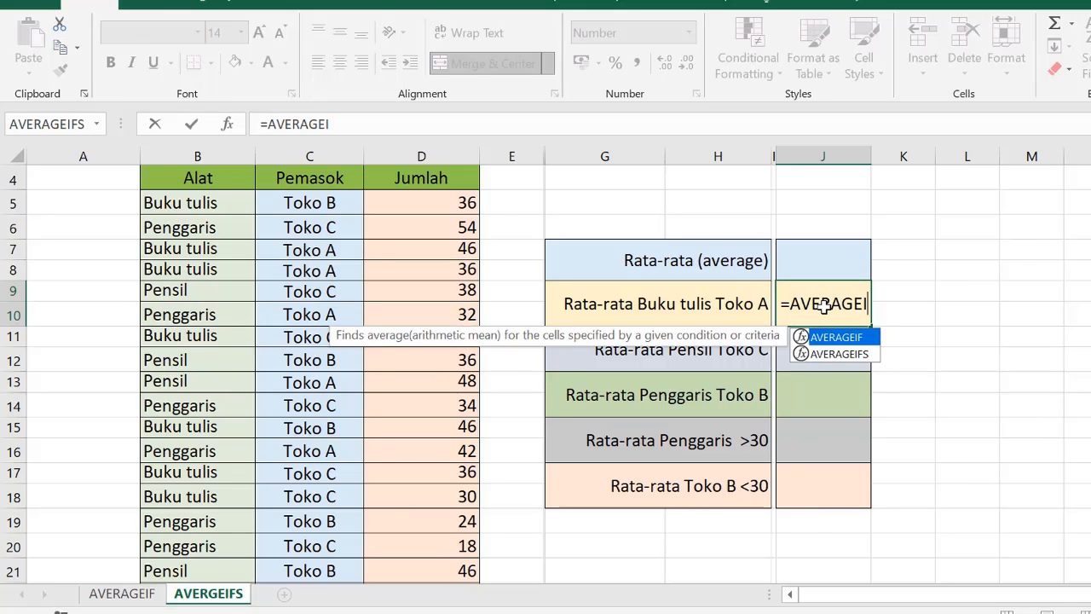
text(FS)
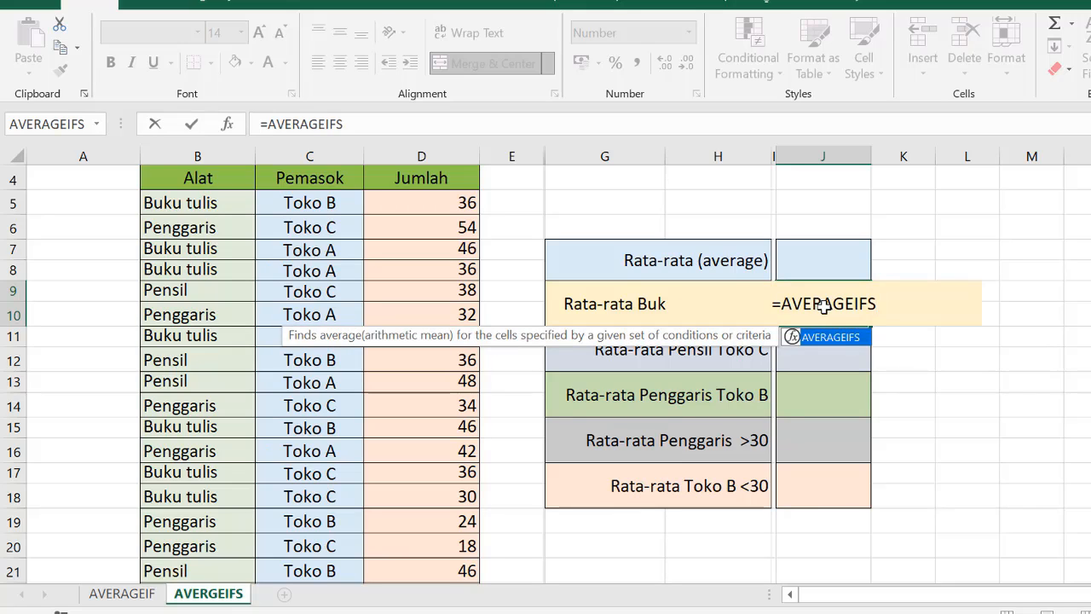
text(()
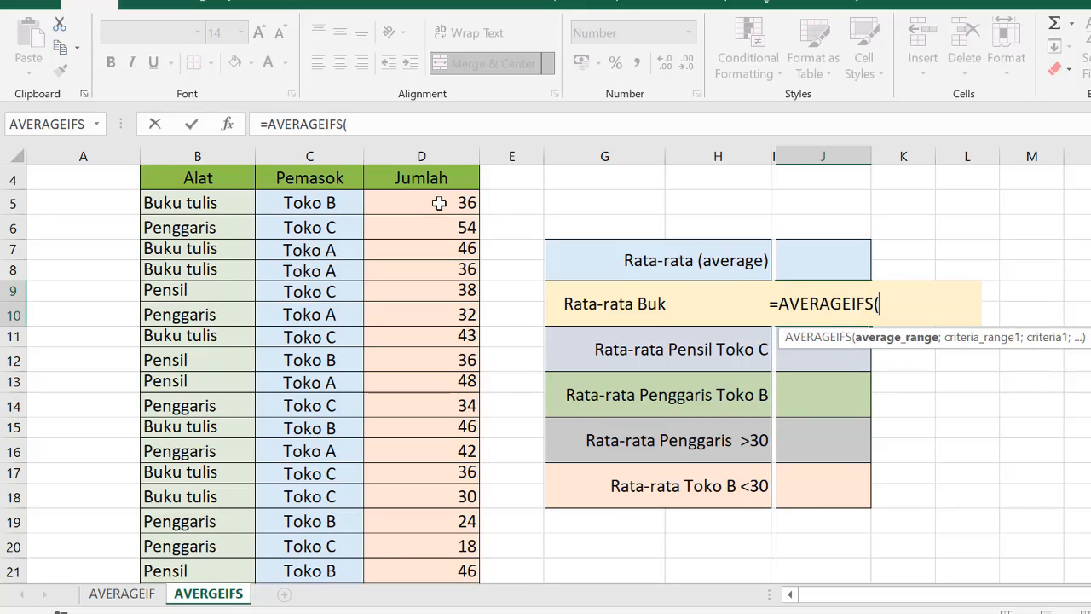
drag(439, 203, 423, 507)
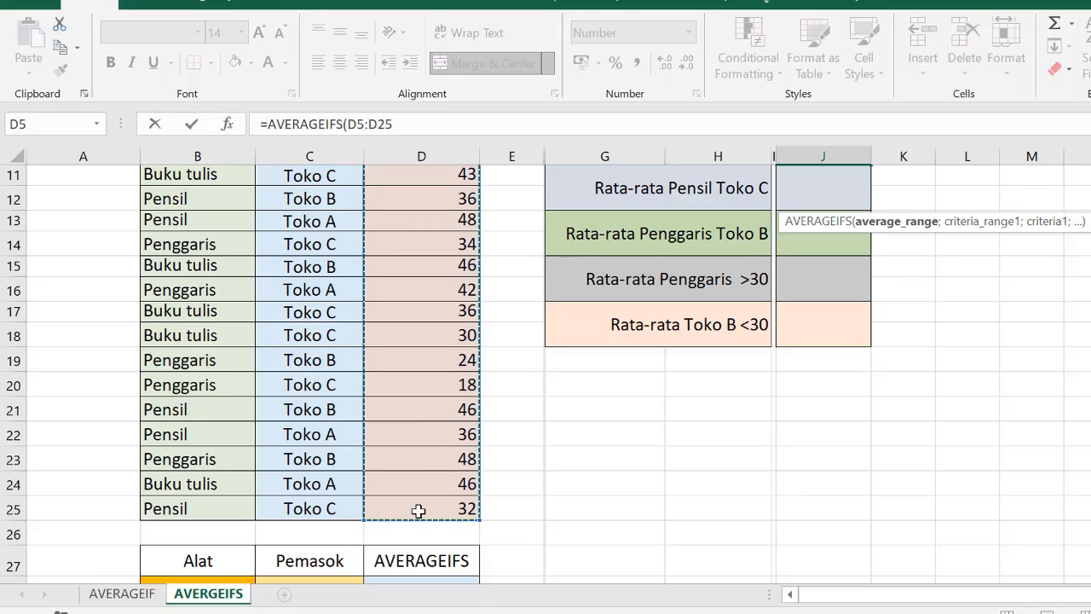
click(466, 120)
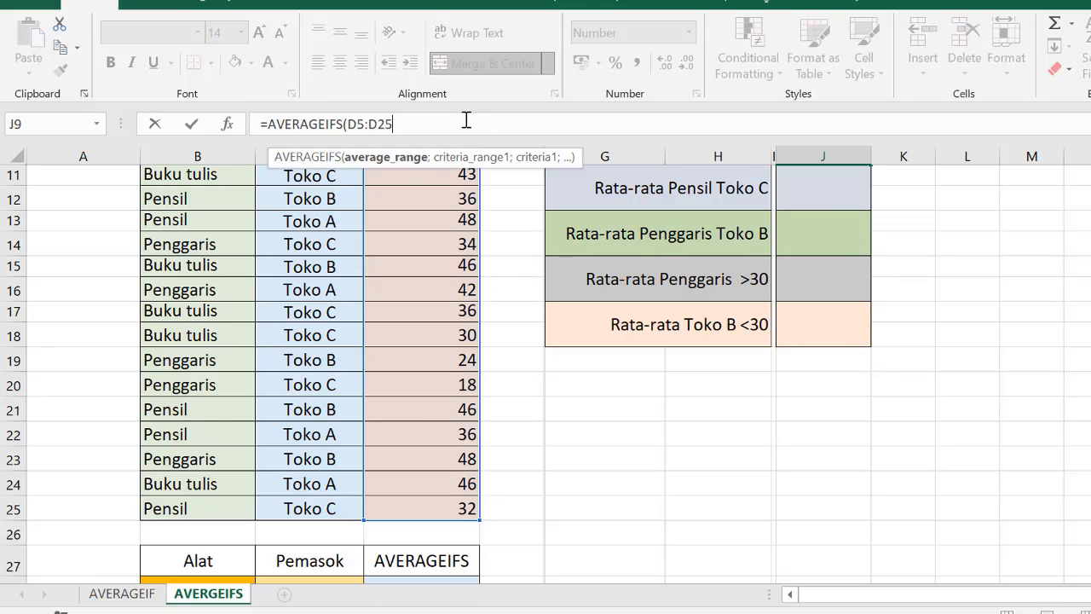
Add the Alat values B5:B25 as the first criteria range of the J9 AVERAGEIFS formula
text(;)
scroll(205, 213, up, 2)
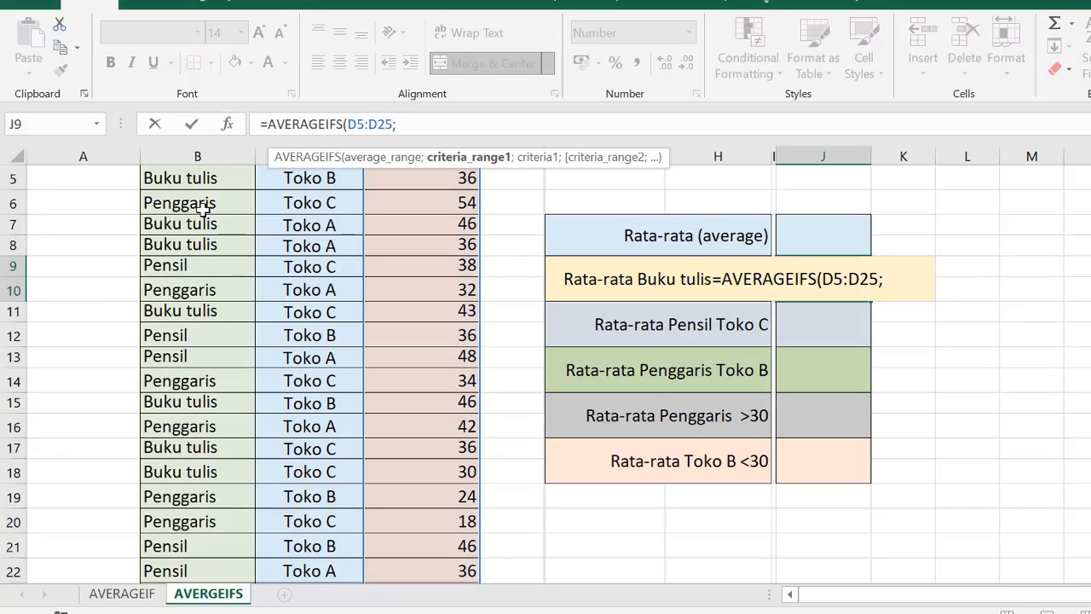
click(193, 242)
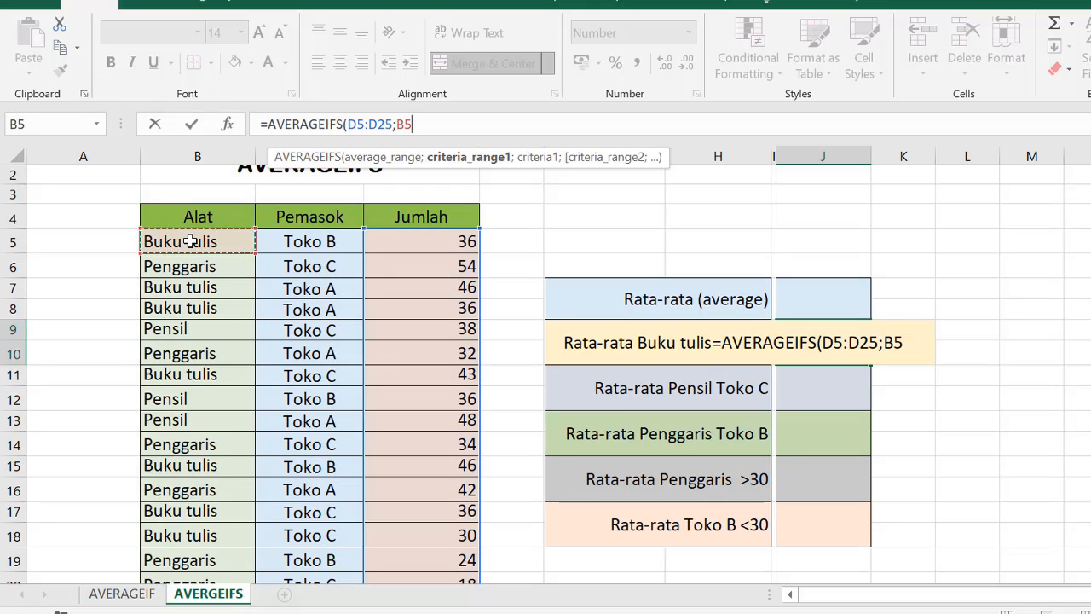
scroll(192, 242, down, 4)
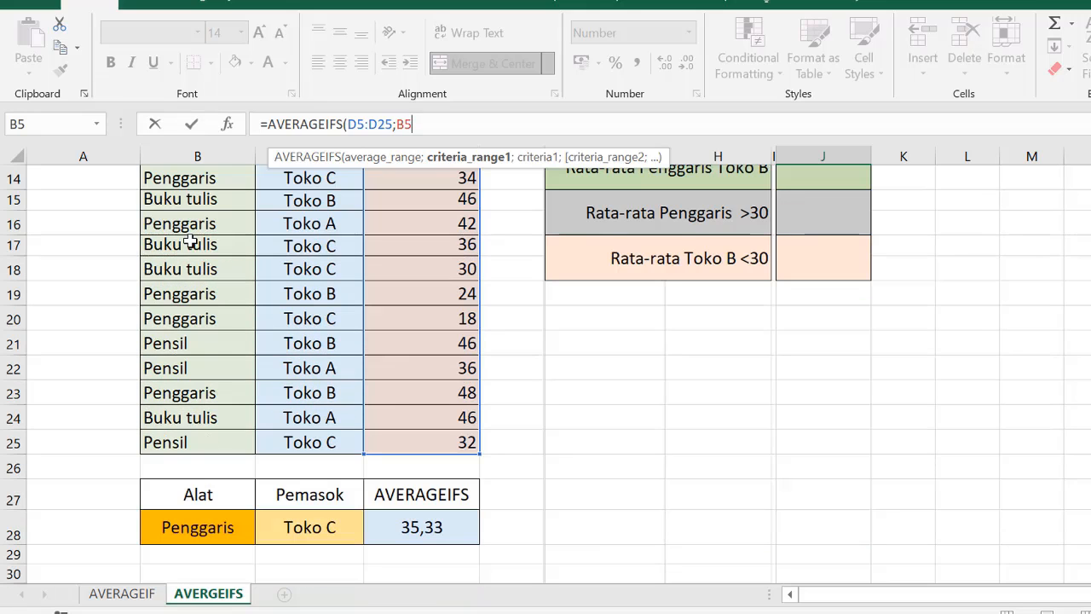
shift+click(191, 442)
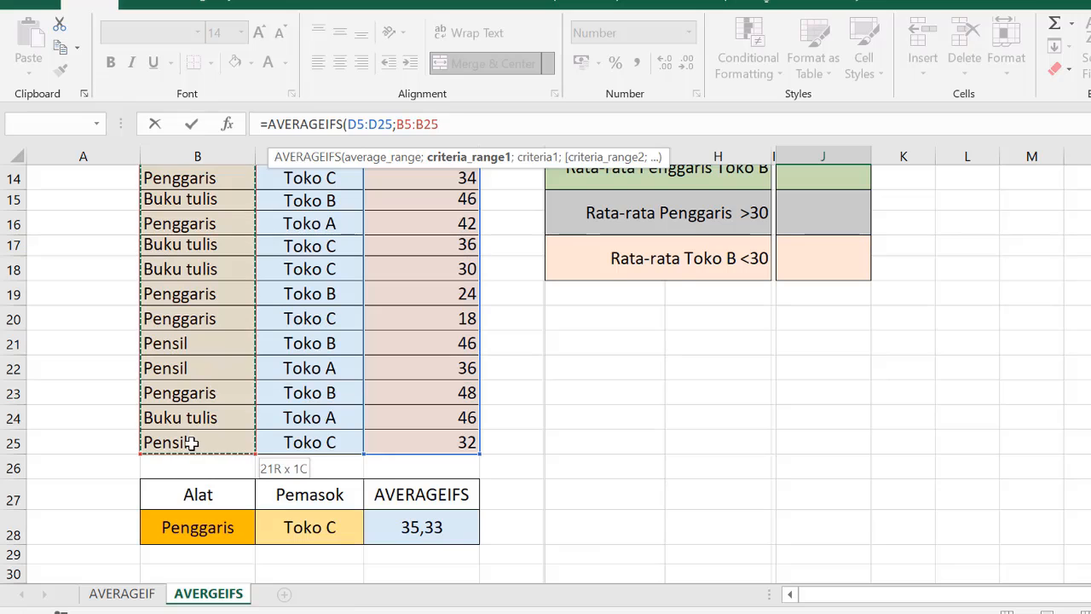
Enter "Buku tulis" as the first criterion in the J9 formula
click(458, 124)
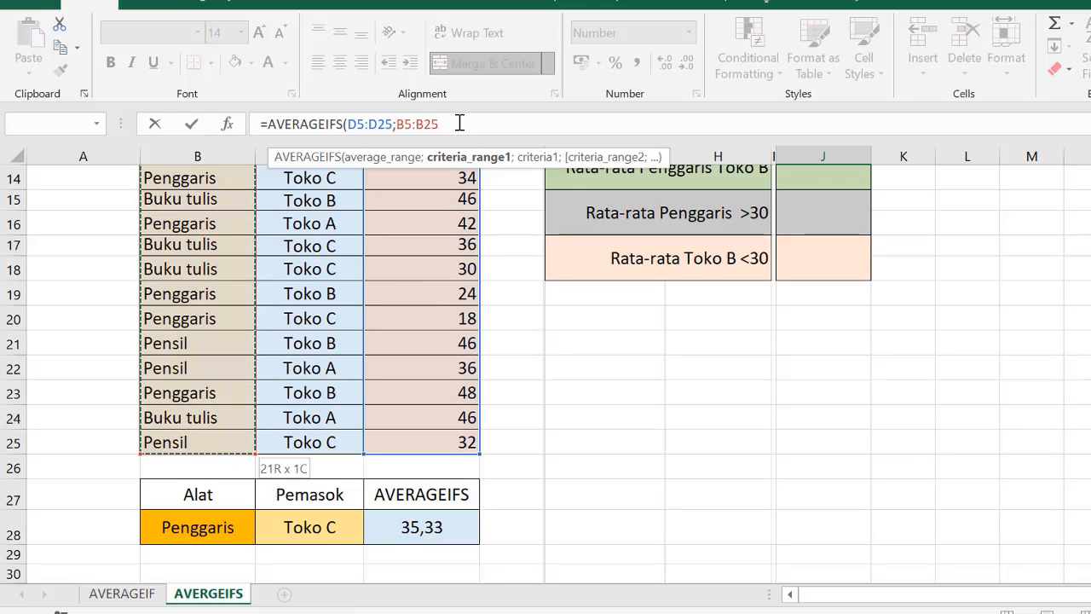
text(;)
scroll(893, 296, up, 1)
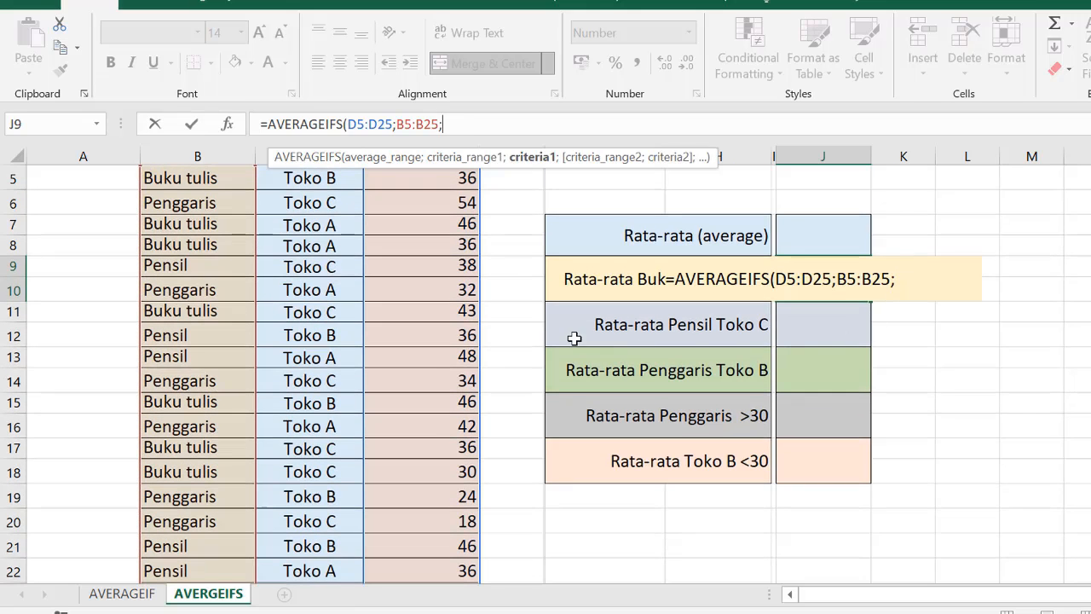
scroll(347, 460, down, 4)
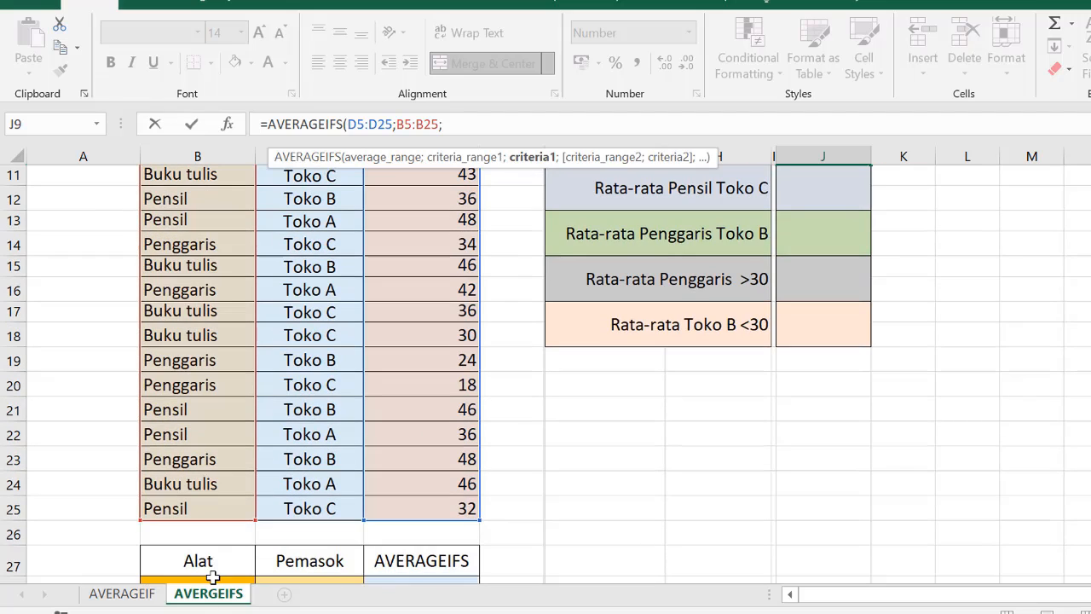
scroll(485, 520, up, 3)
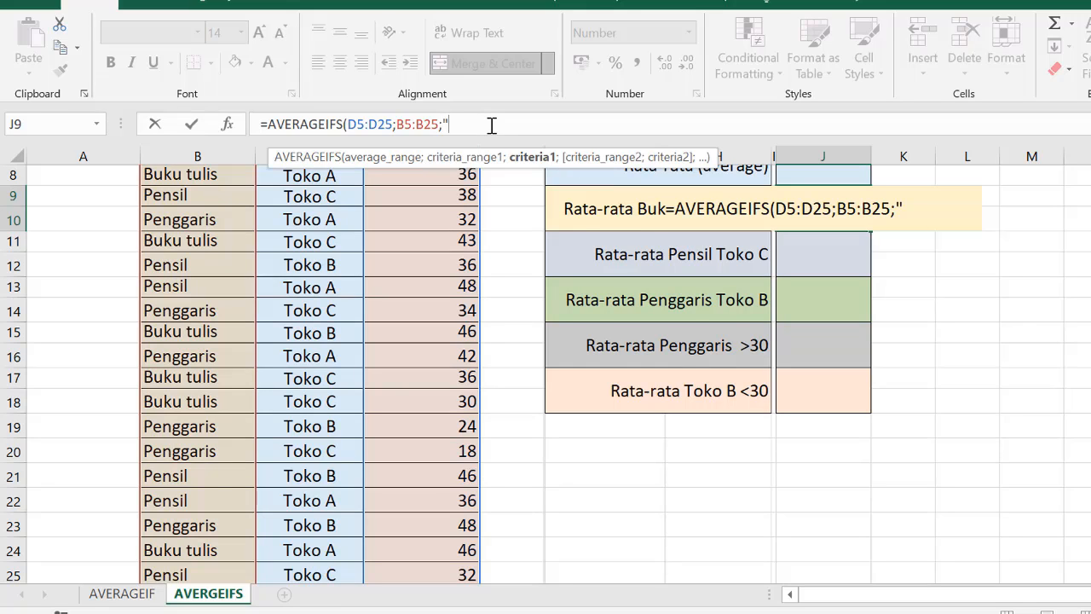
text(Buku u)
key(BackSpace)
text(tulis)
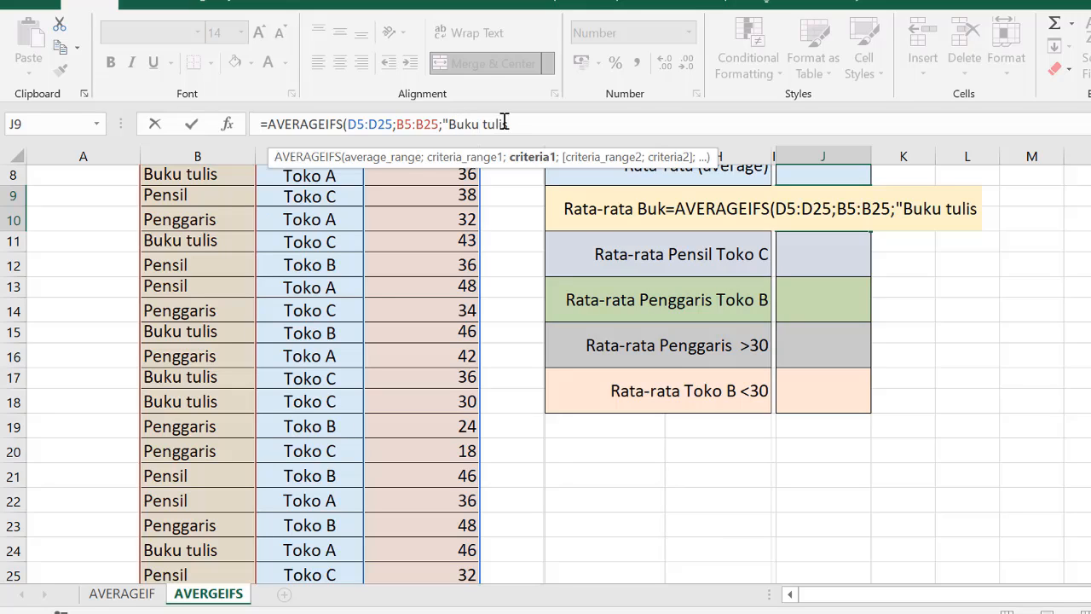
text(")
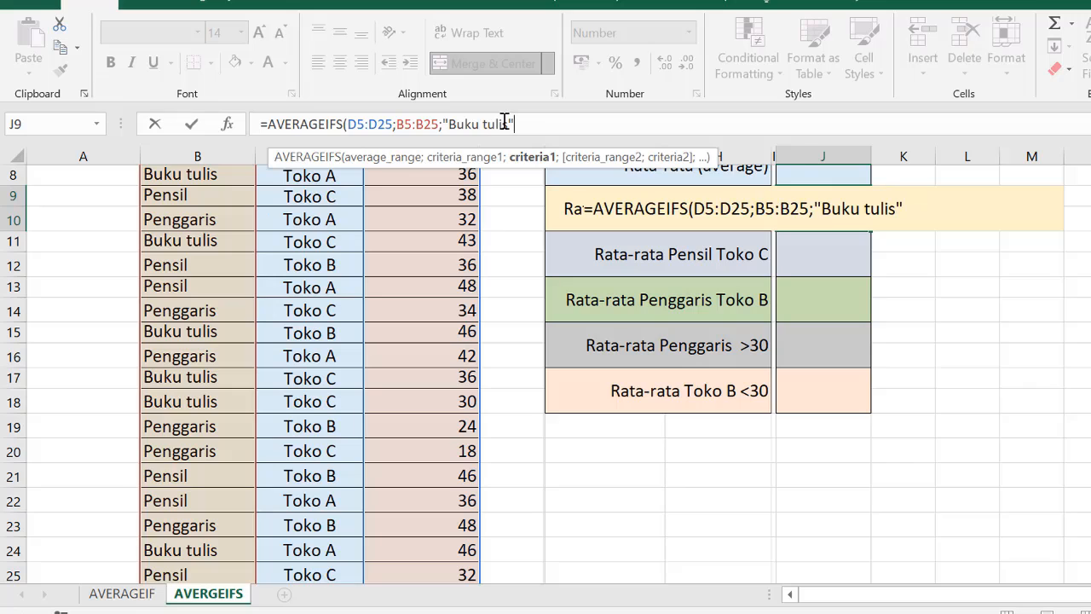
Add the Pemasok values C5:C25 as the second criteria range of the J9 formula
text(;)
scroll(305, 244, up, 2)
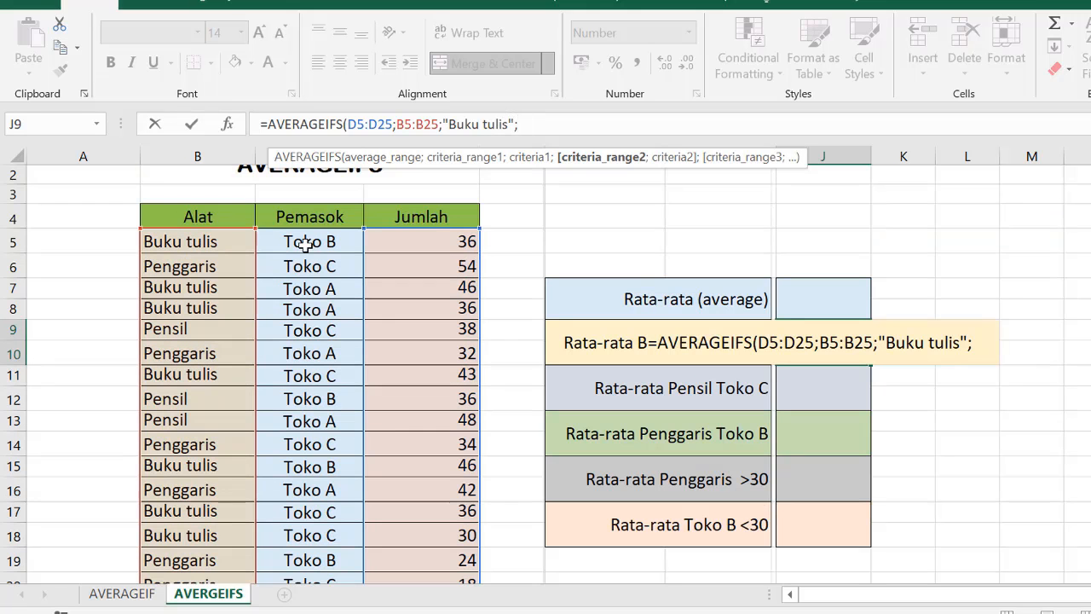
click(305, 245)
scroll(307, 248, down, 5)
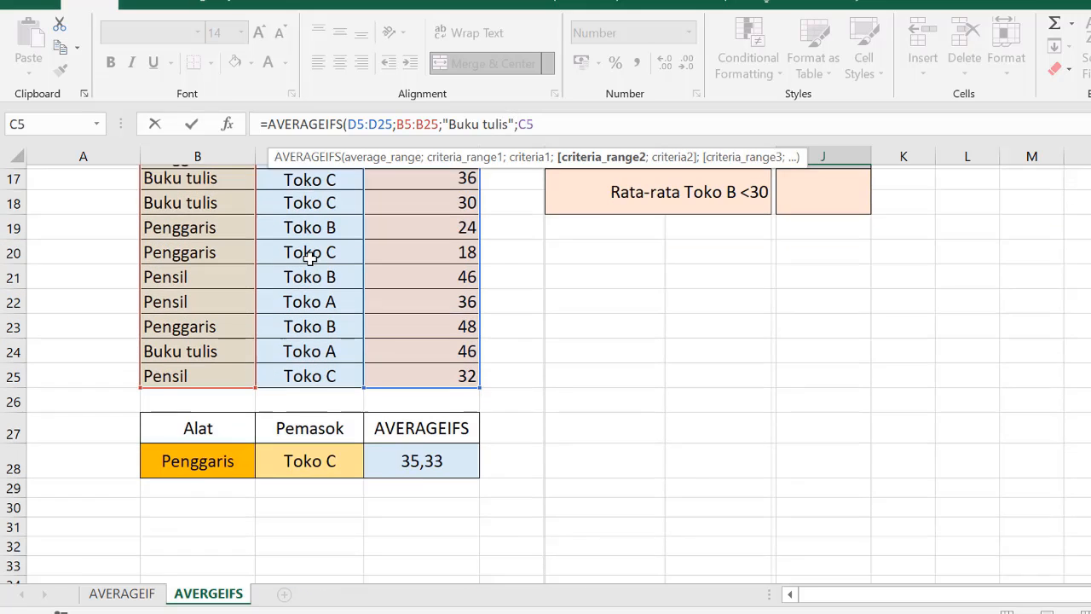
shift+click(301, 373)
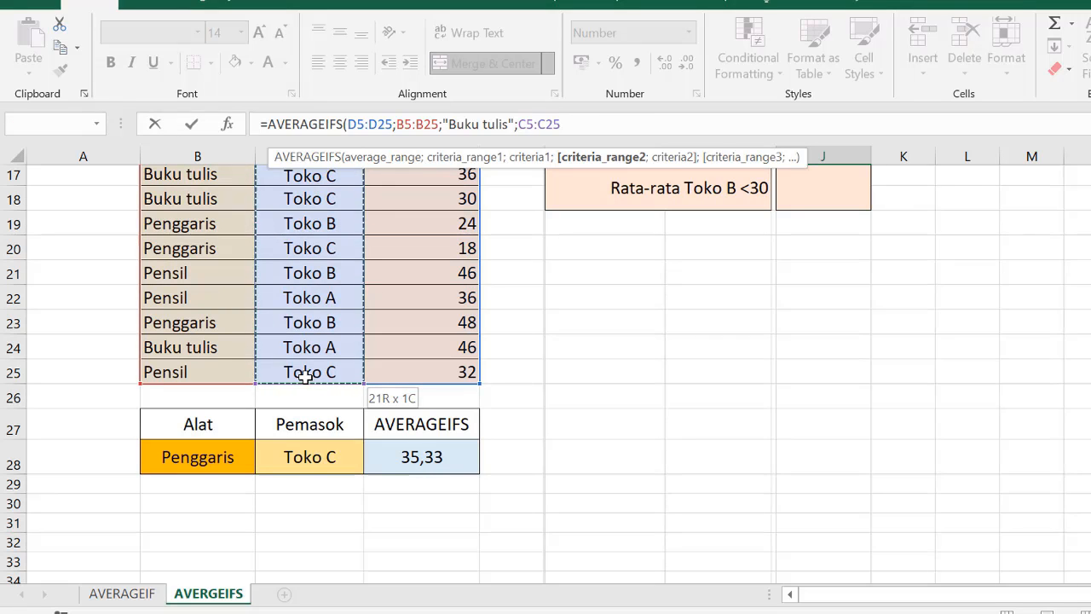
Enter "Toko A" as the second criterion and complete the AVERAGEIFS formula in J9
text(;)
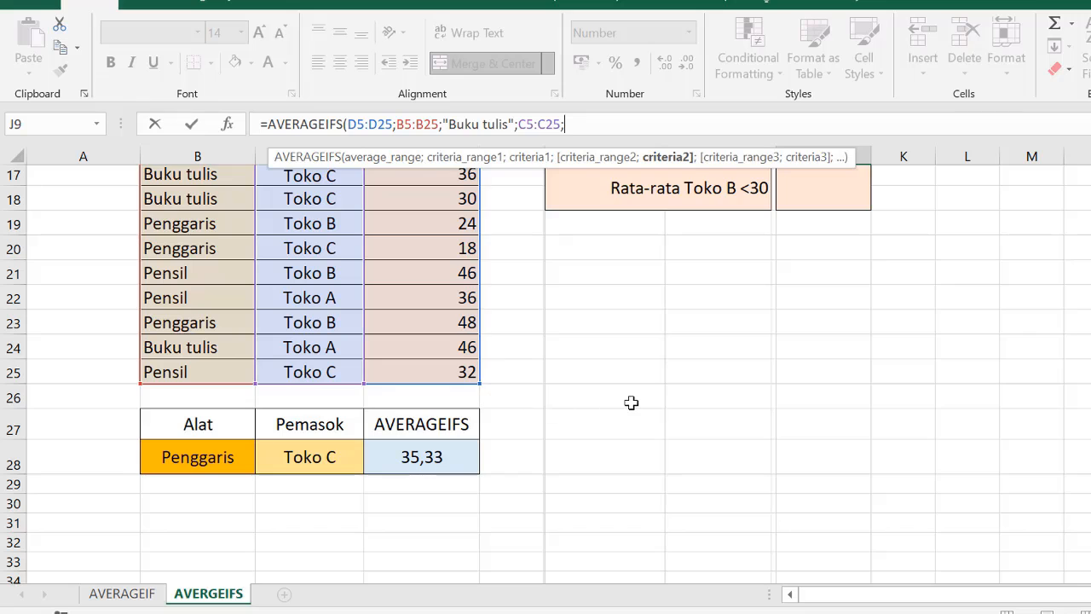
scroll(631, 401, up, 5)
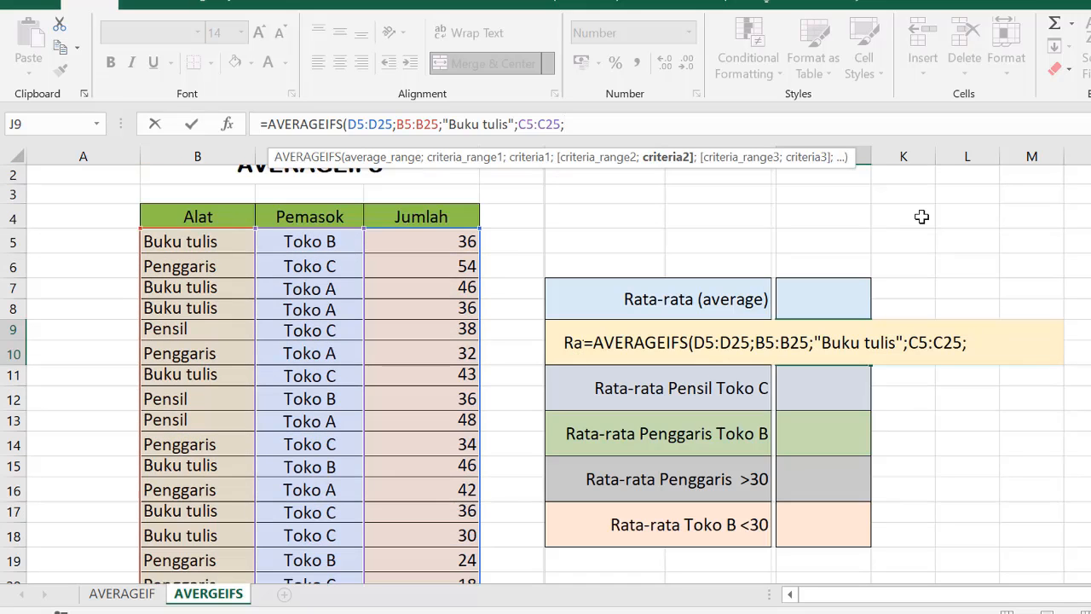
text("Toko )
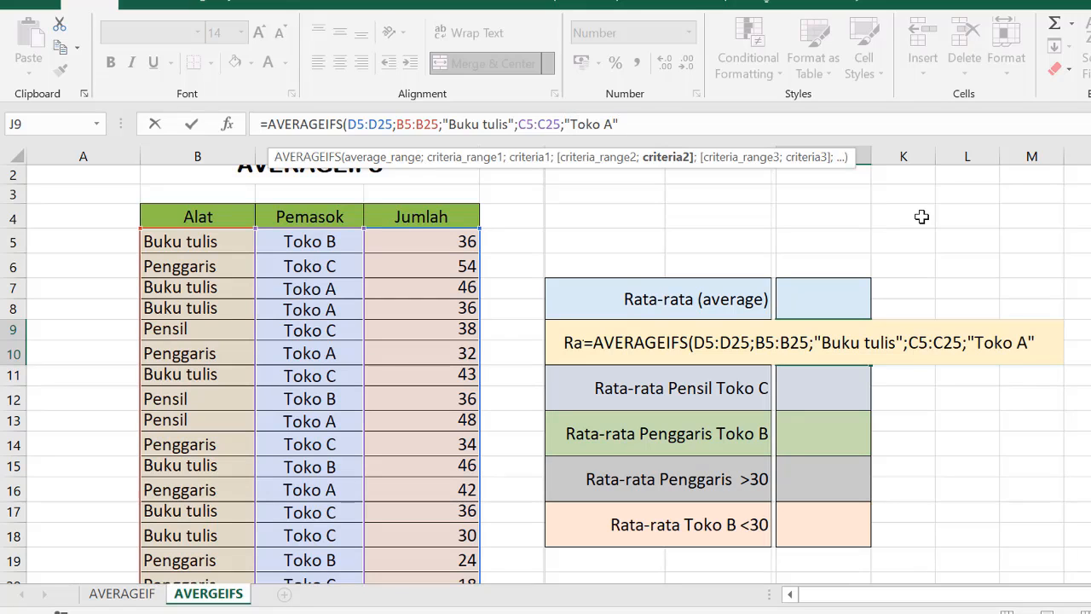
text(A"))
key(Return)
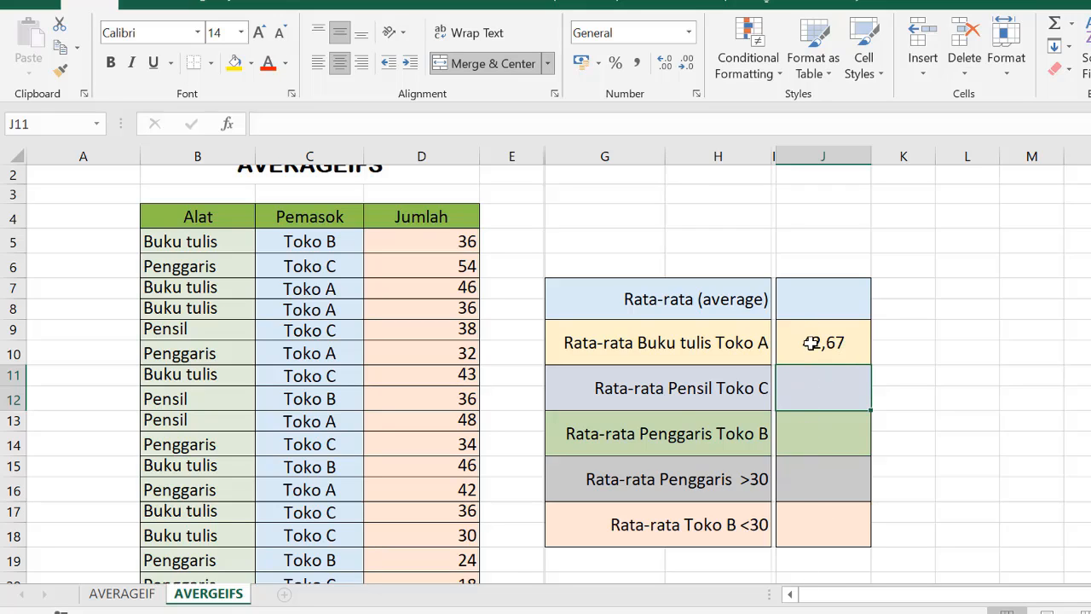
Make the Jumlah average range in the J9 formula absolute as $D$5:$D$25
click(810, 343)
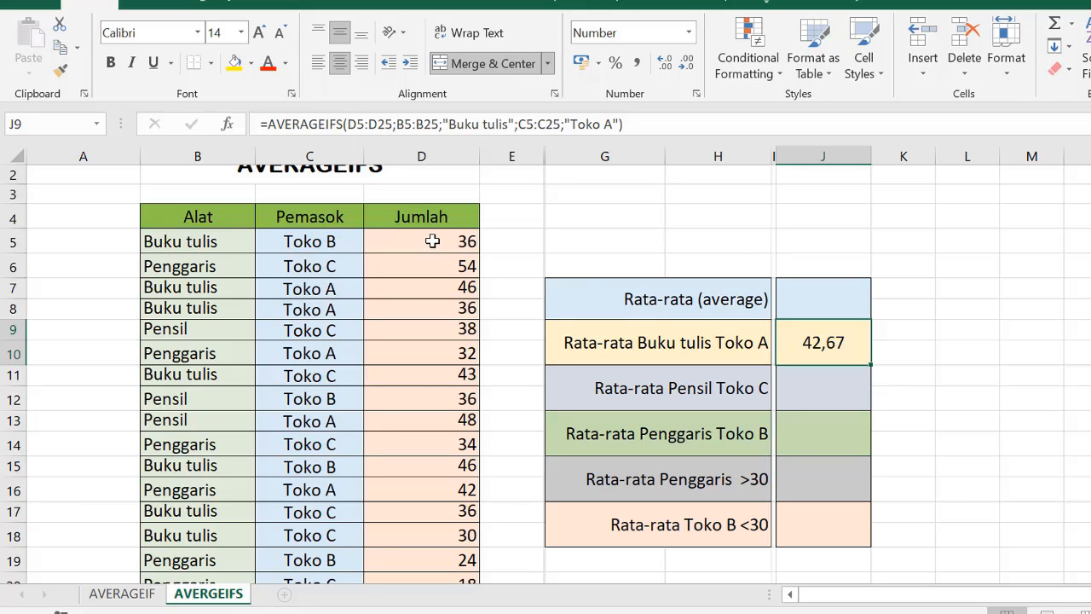
click(349, 125)
drag(348, 125, 392, 124)
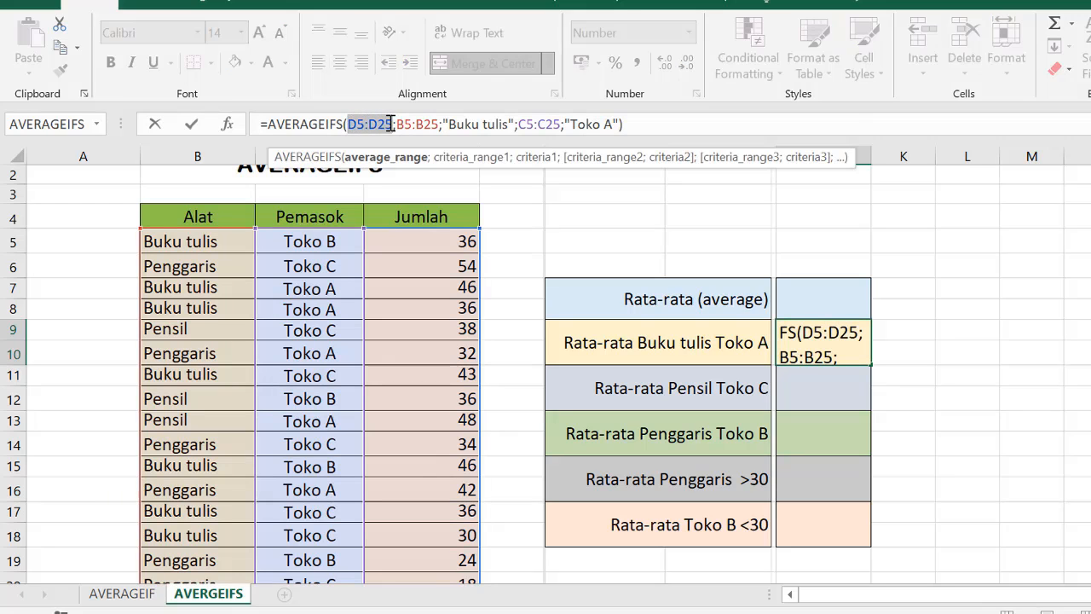
key(F4)
key(ctrl+Return)
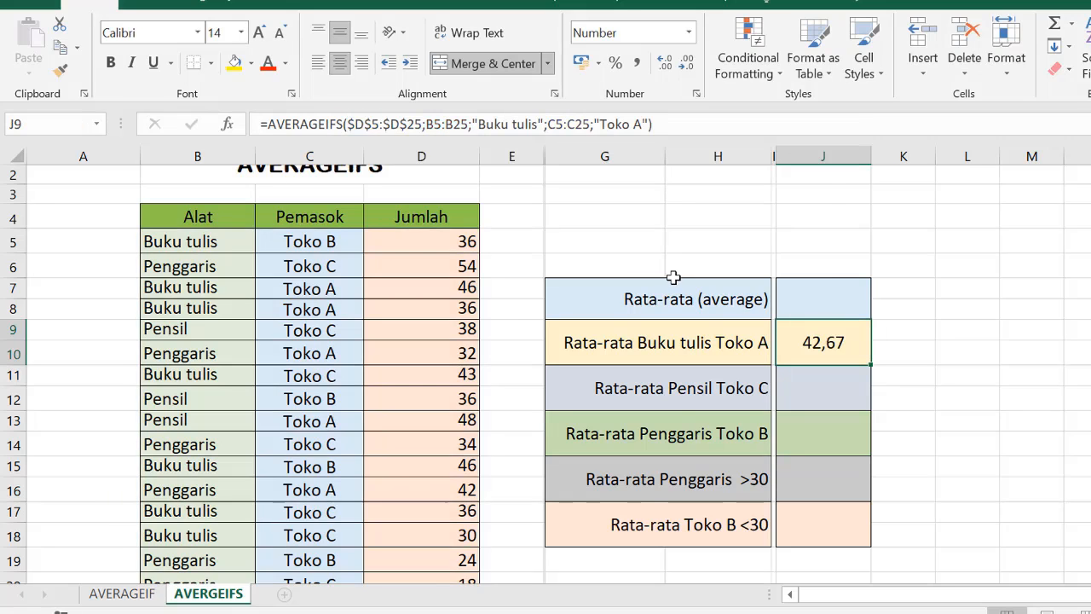
Make the Alat criteria range in the J9 formula absolute as $B$5:$B$25
click(426, 124)
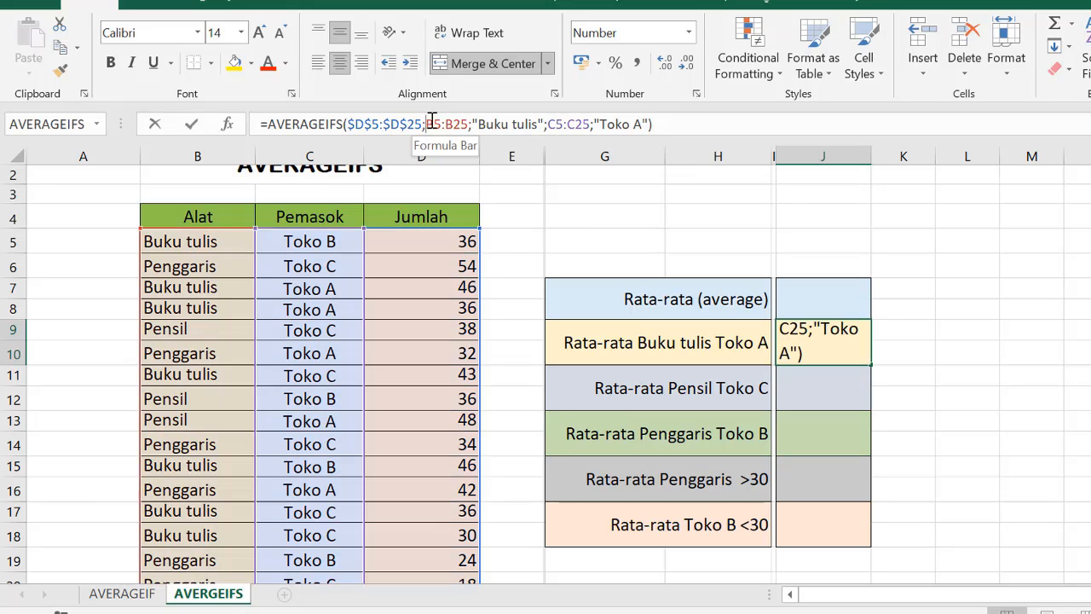
drag(426, 124, 469, 124)
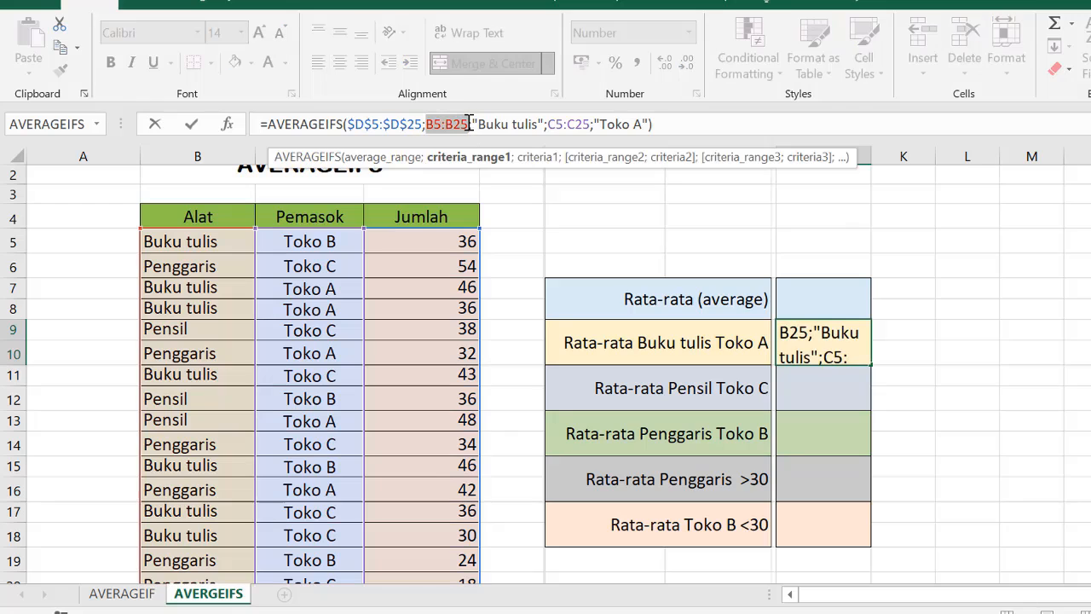
key(F4)
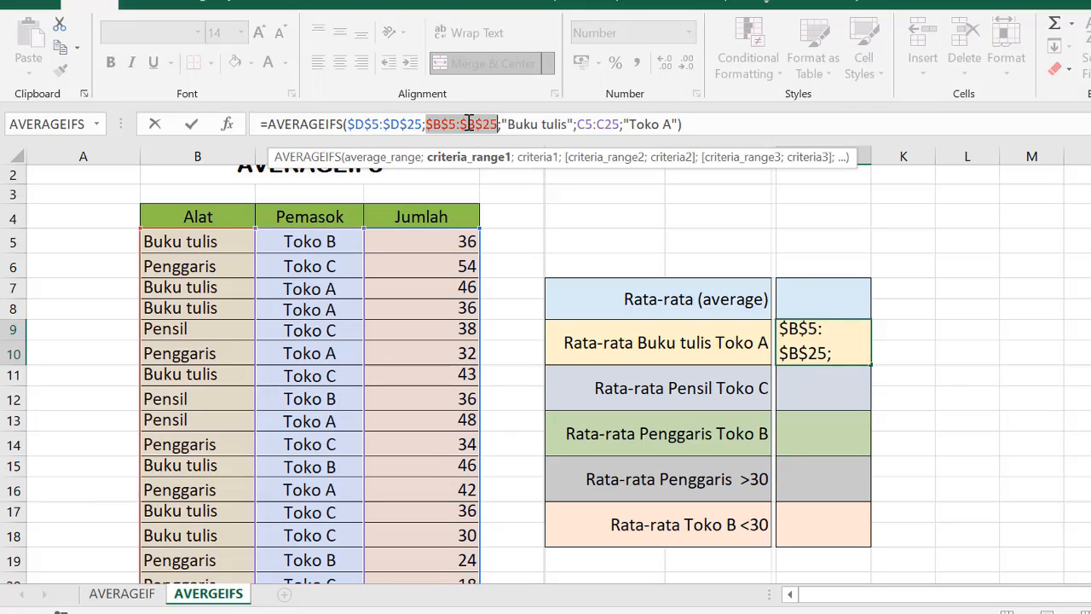
click(193, 123)
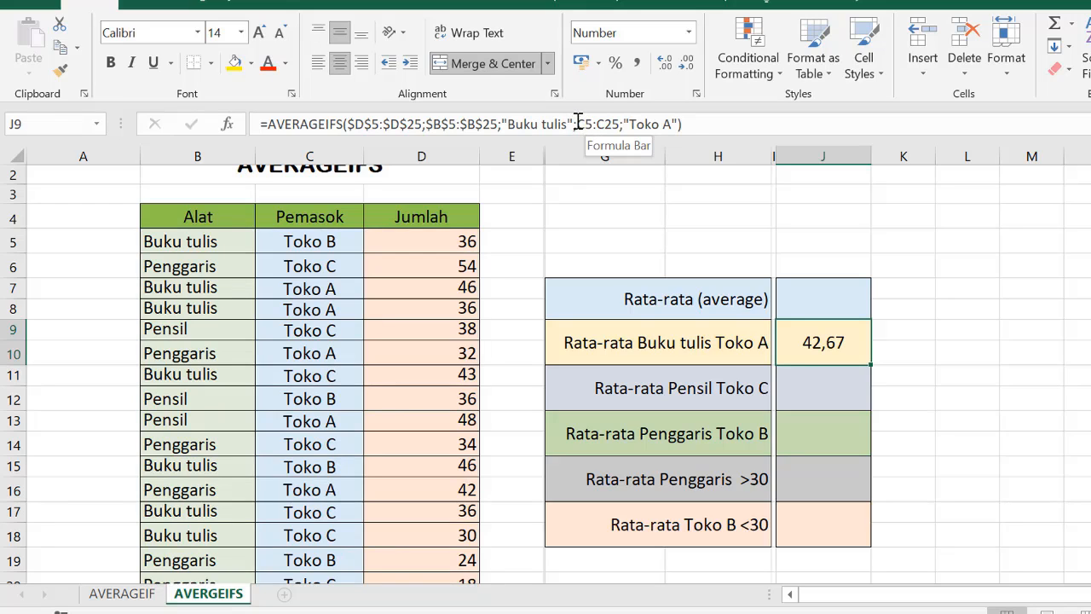
Make the Pemasok range absolute as $C$5:$C$25 and fill the J9 formula down to the Rata-rata Toko B <30 row
drag(578, 123, 617, 121)
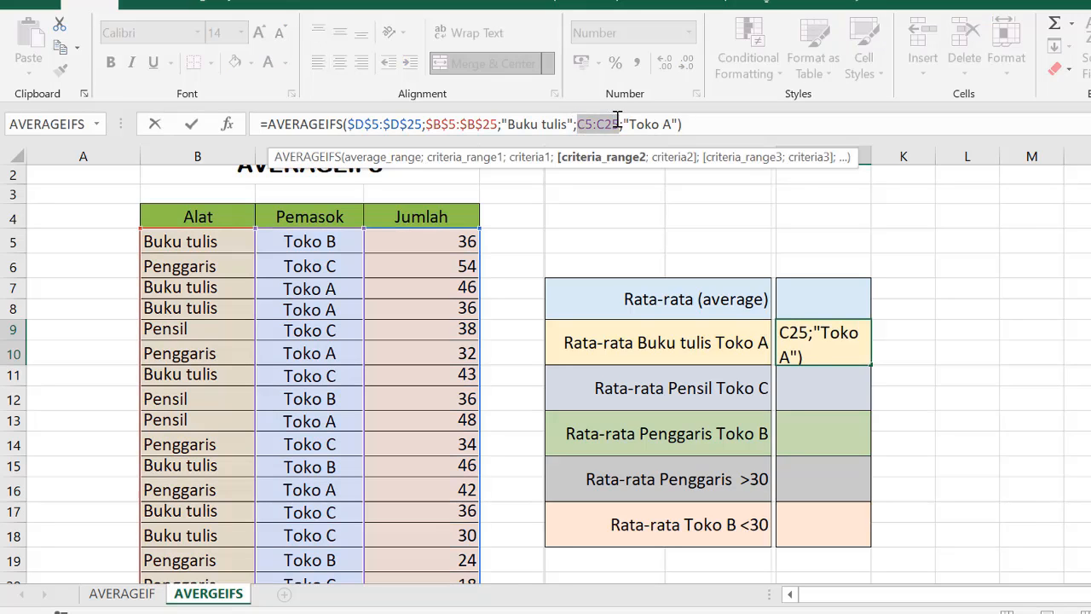
key(F4)
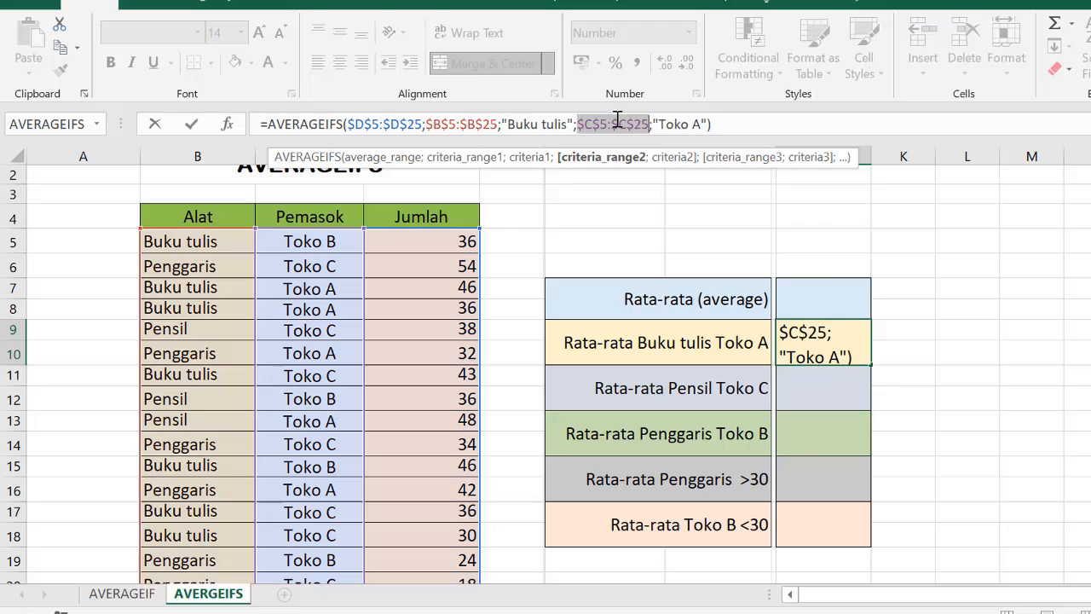
click(193, 124)
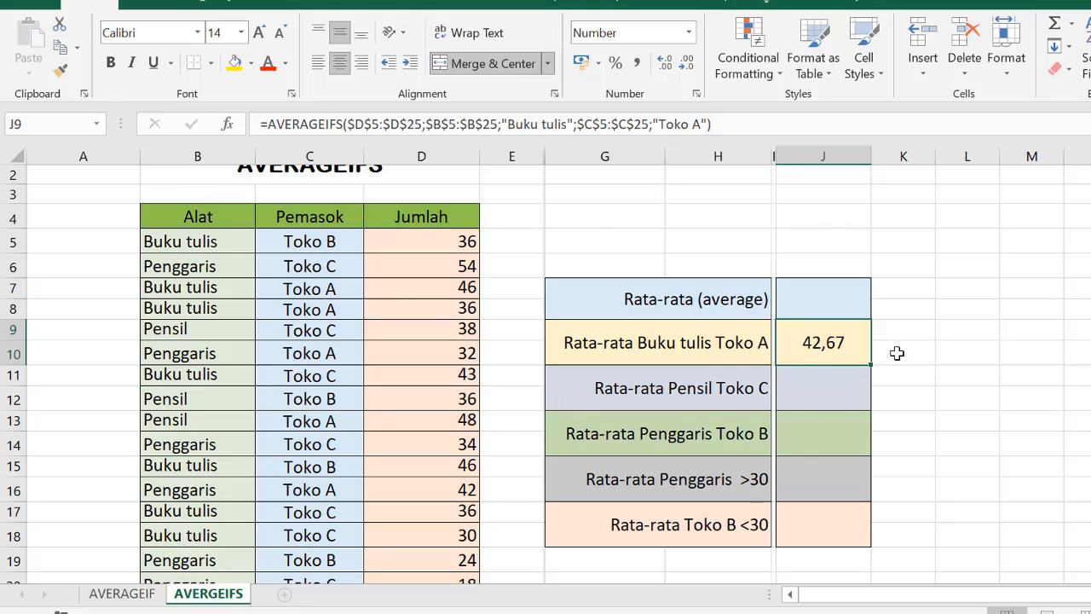
drag(870, 367, 847, 528)
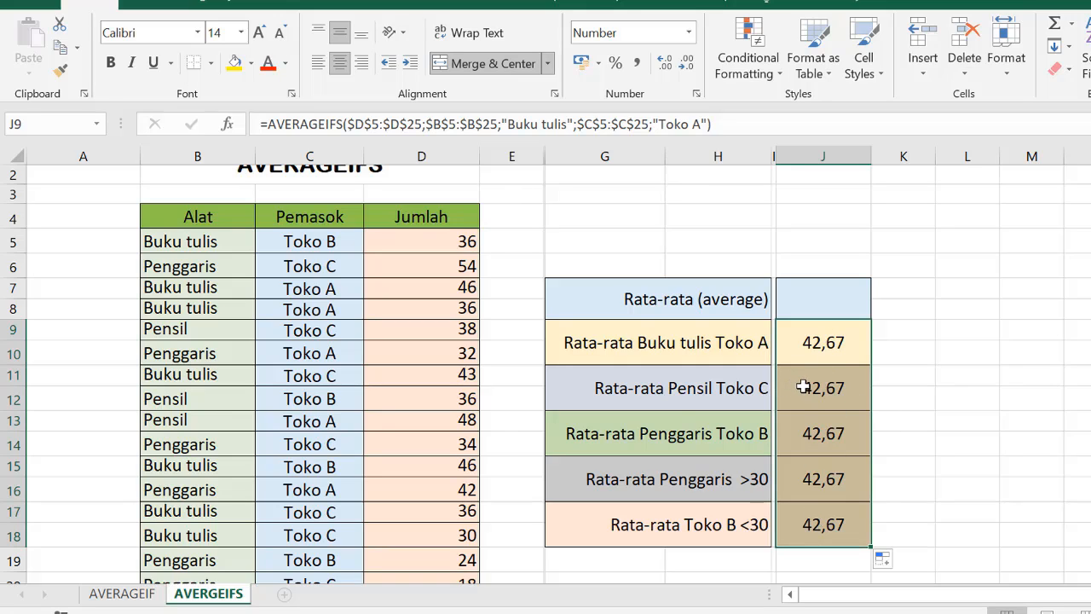
Change the criteria in the Rata-rata Pensil Toko C formula in J11 to "Pensil" and "Toko C"
click(803, 387)
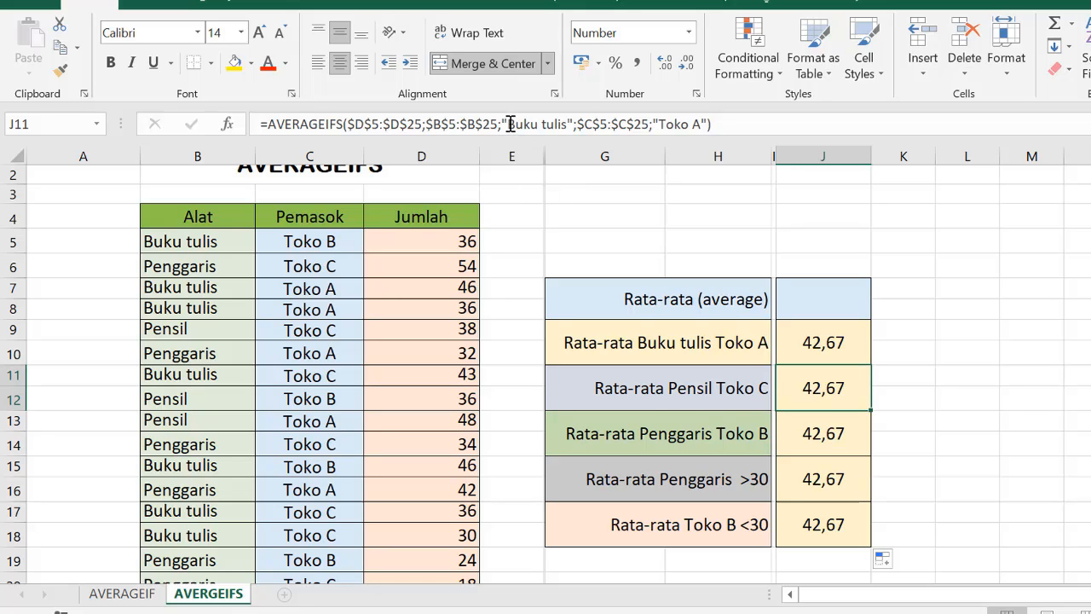
drag(509, 124, 566, 124)
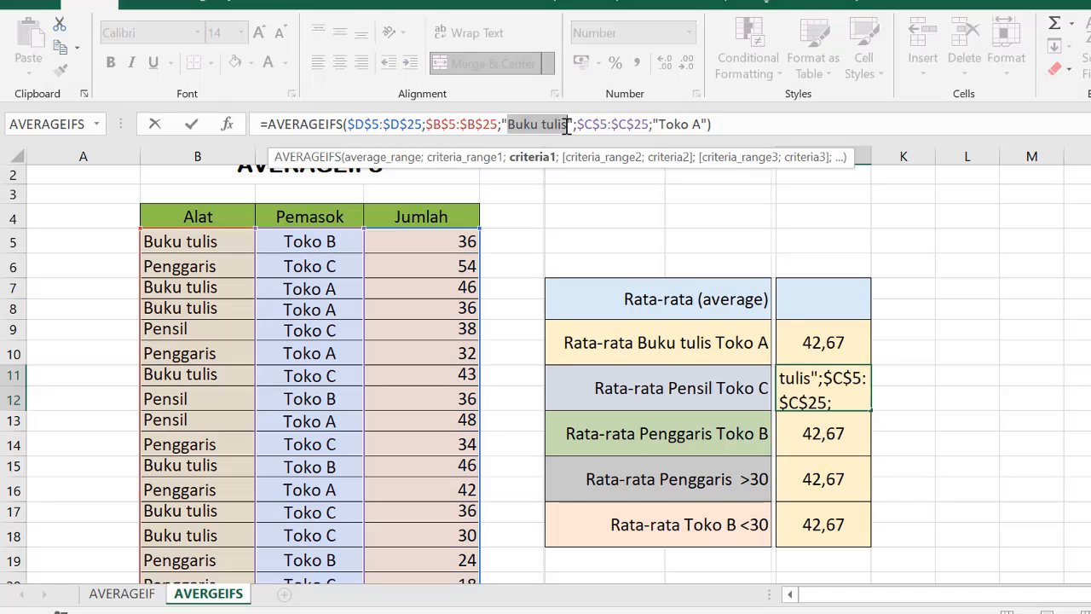
text(Pensil)
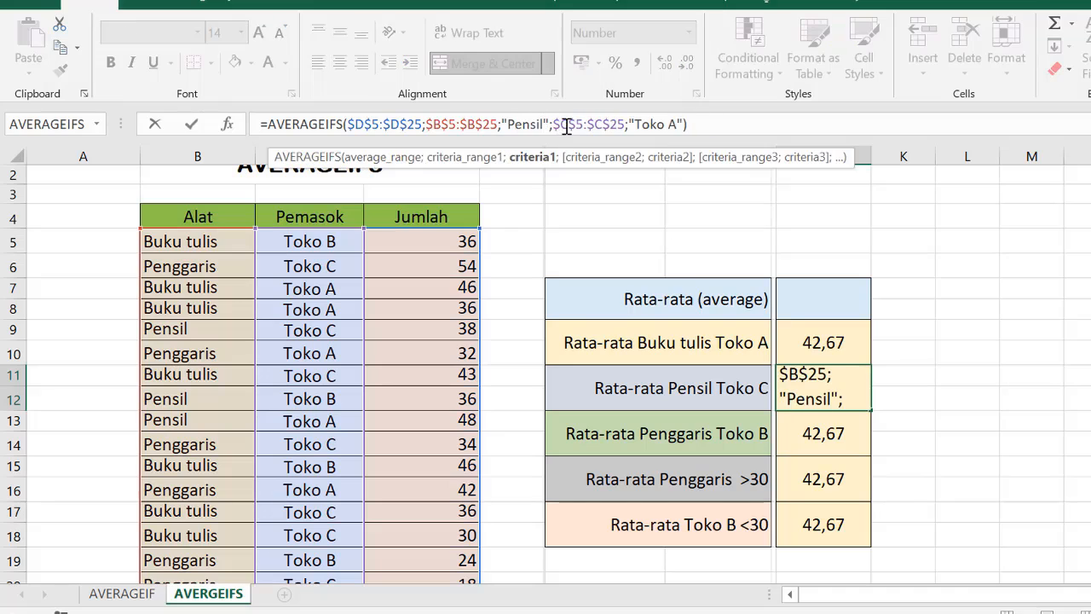
double_click(676, 124)
text(C)
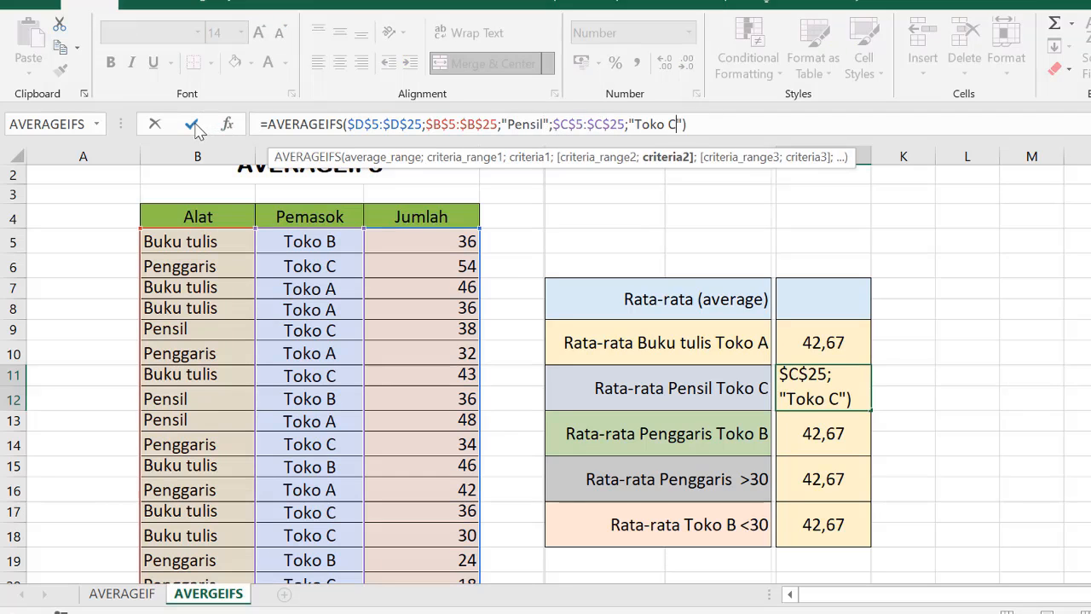
click(191, 125)
Change the criteria in the Rata-rata Penggaris Toko B formula in J13 to "Penggaris" and "Toko B"
click(814, 434)
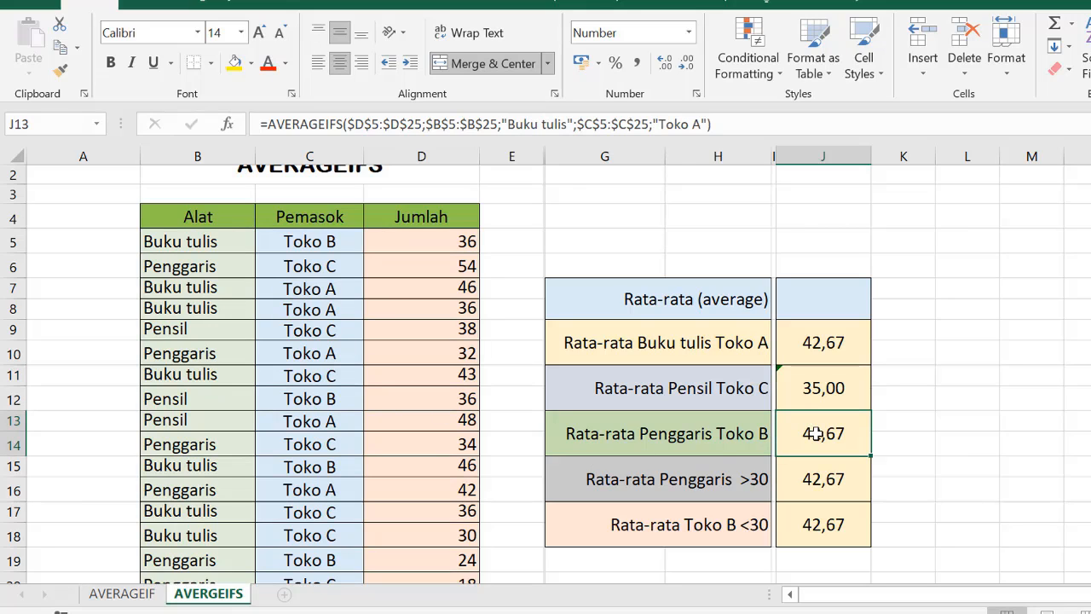
click(509, 124)
drag(558, 124, 566, 123)
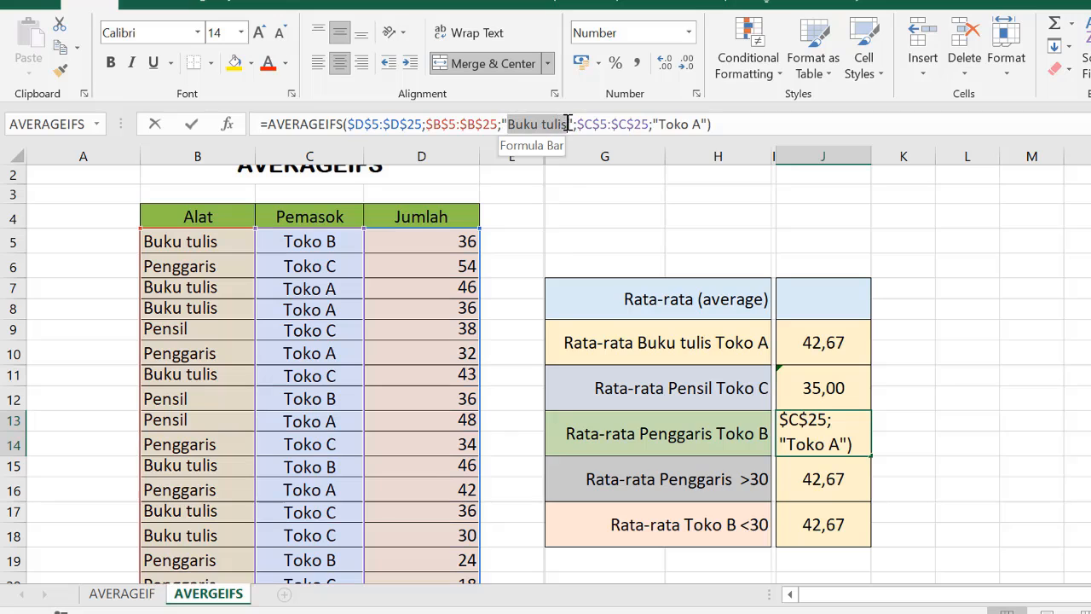
text(Penggaris)
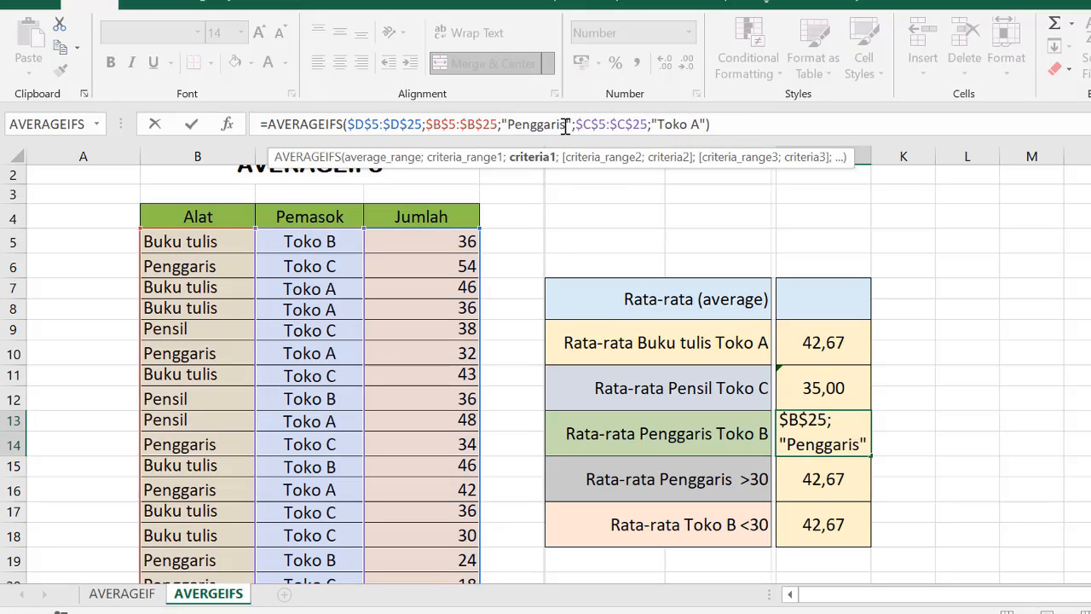
click(699, 124)
key(BackSpace)
text(B)
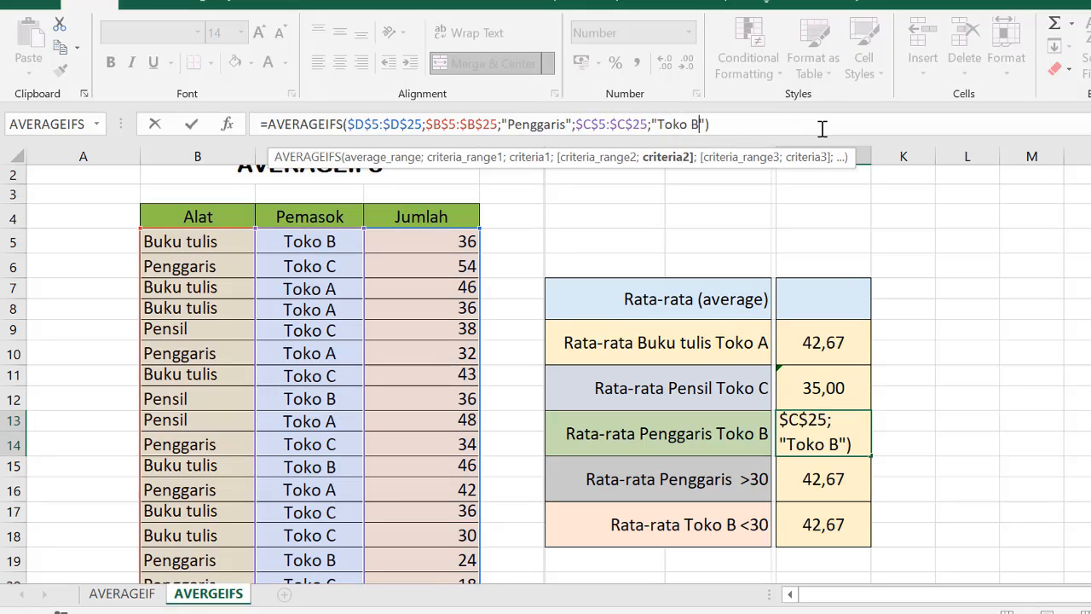
key(Return)
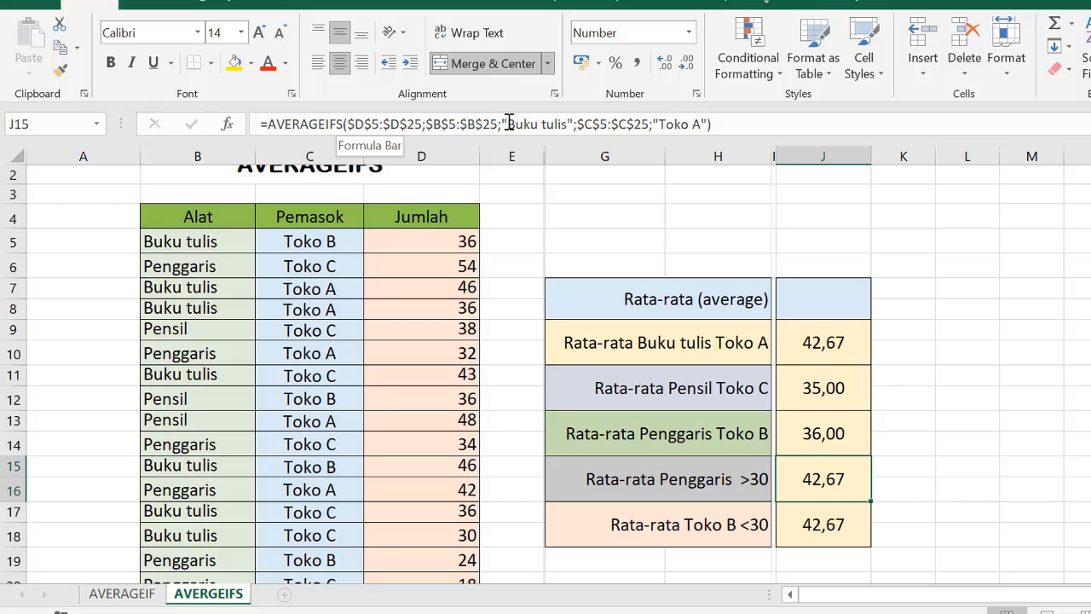
In the Rata-rata Penggaris >30 formula in J15, set the first criterion to "Penggaris" and the second criteria range to $D$5:$D$25
drag(509, 123, 570, 123)
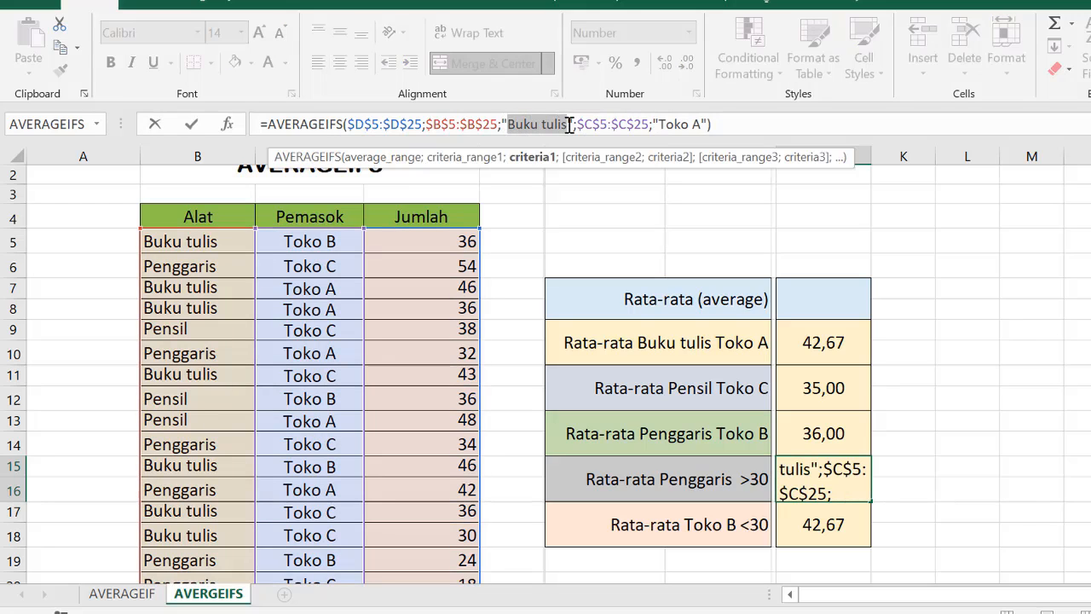
text(Penggaris)
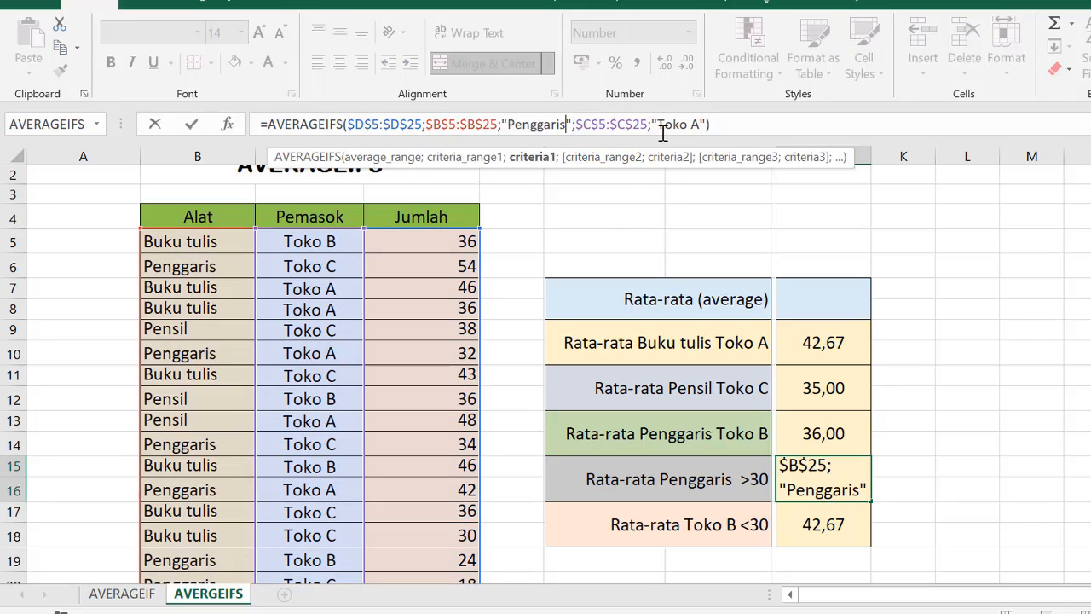
drag(576, 124, 648, 124)
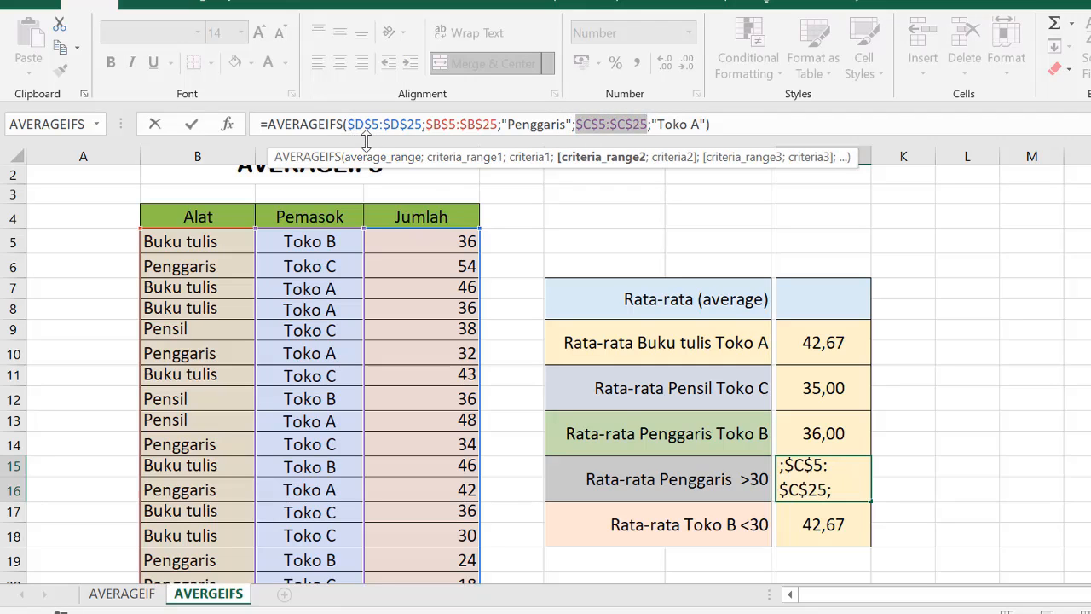
click(589, 123)
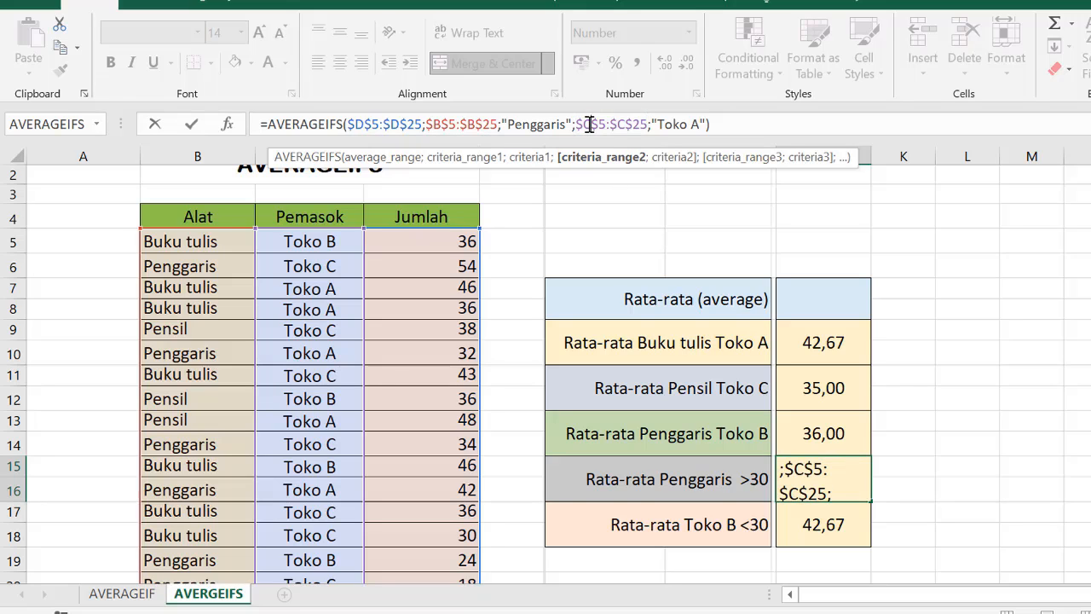
key(BackSpace)
text(D)
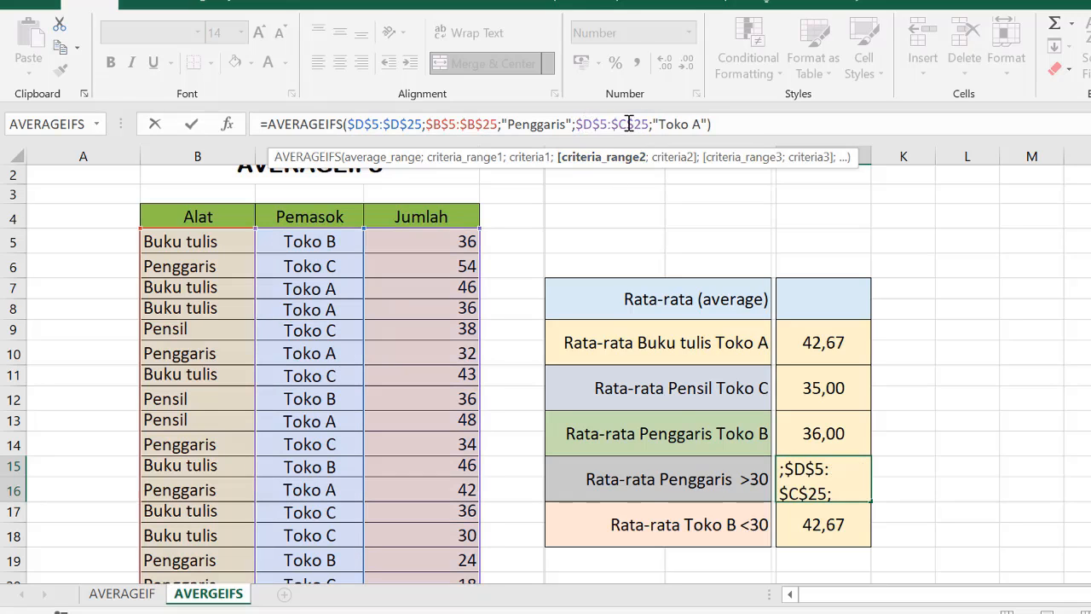
click(628, 123)
key(BackSpace)
text(D)
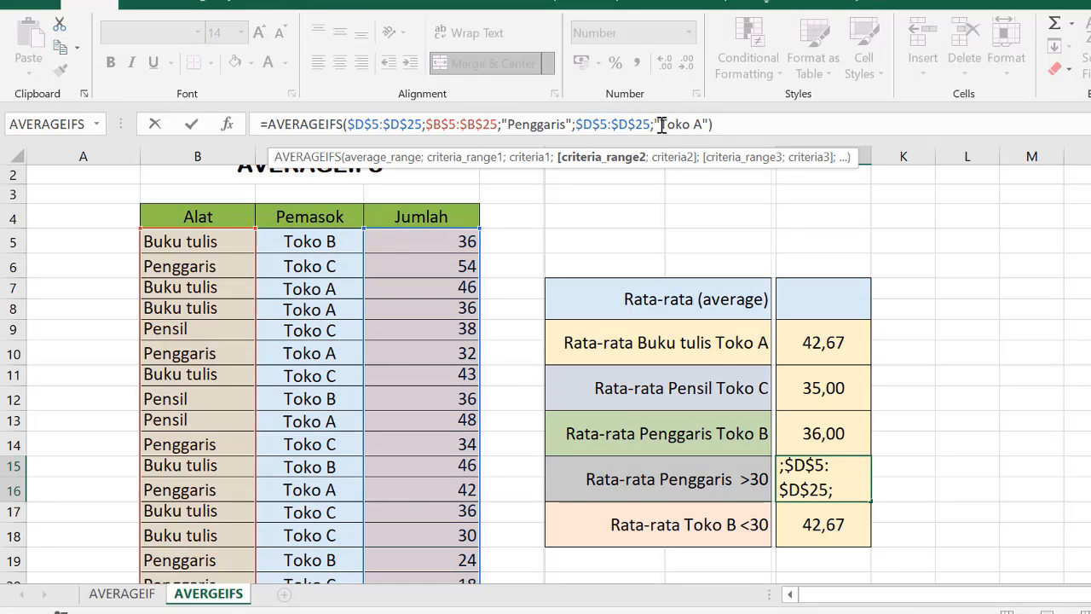
Set the second criterion of the J15 formula to ">30" and commit the formula
drag(661, 125, 701, 126)
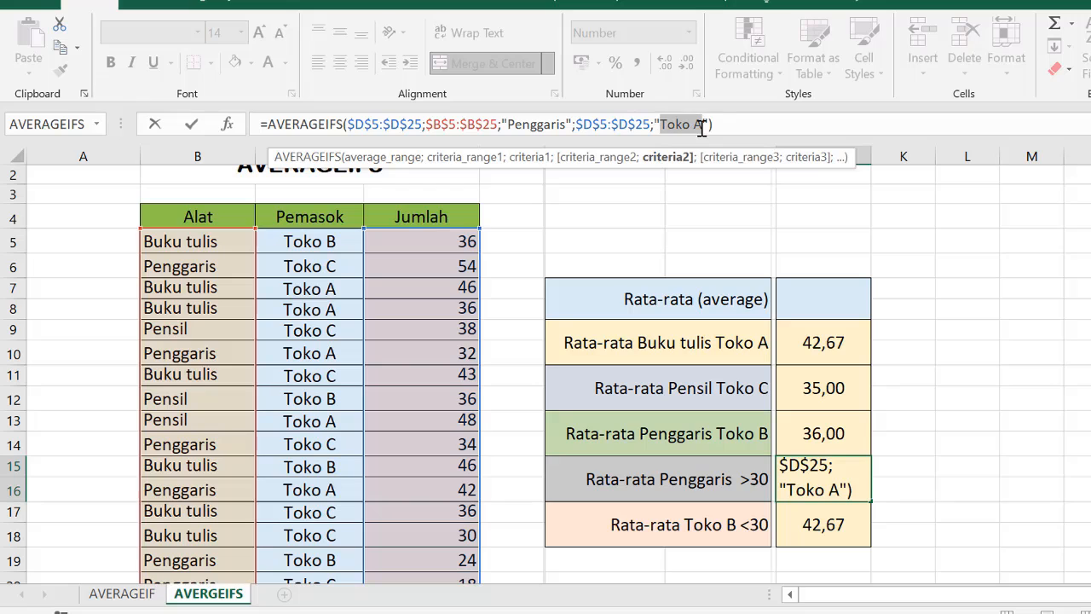
text(>30)
click(700, 126)
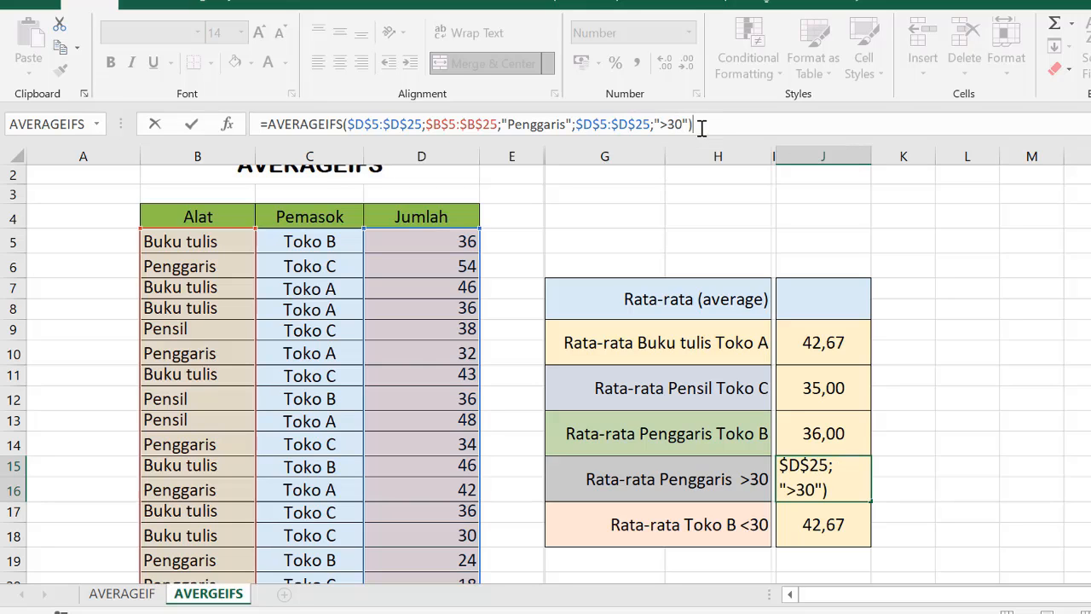
key(Return)
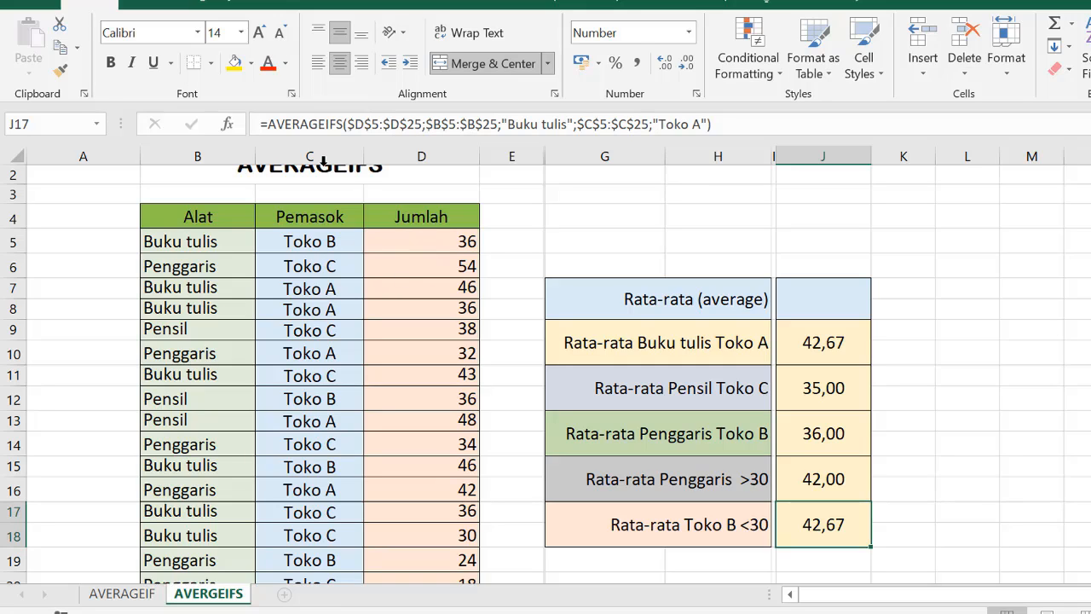
In the Rata-rata Toko B <30 formula in J17, set the first criteria range to $C$5:$C$25 and its criterion to "Toko B"
click(441, 123)
key(BackSpace)
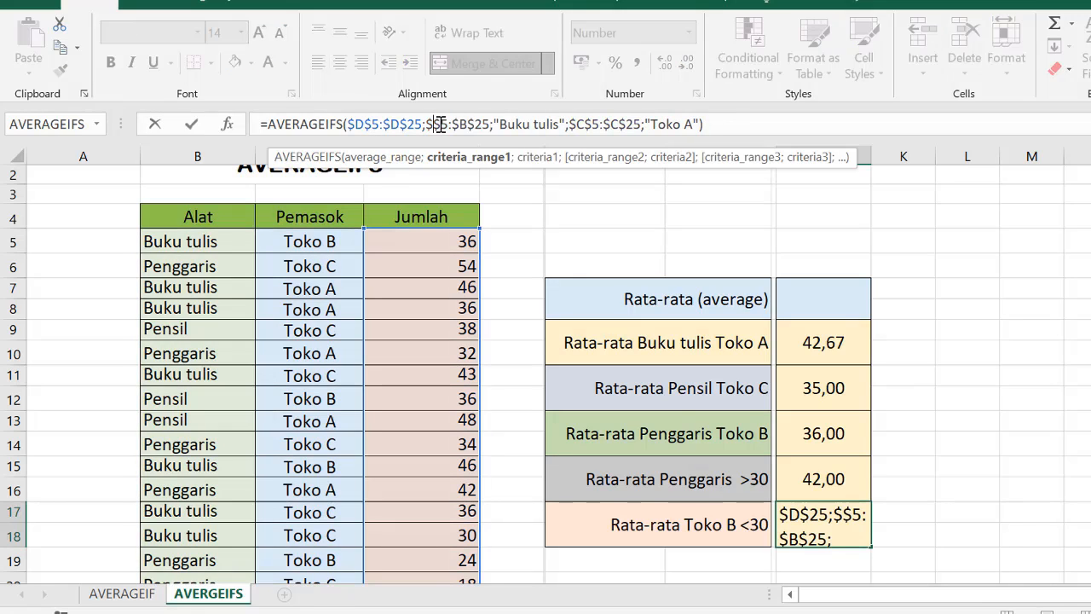
text(C)
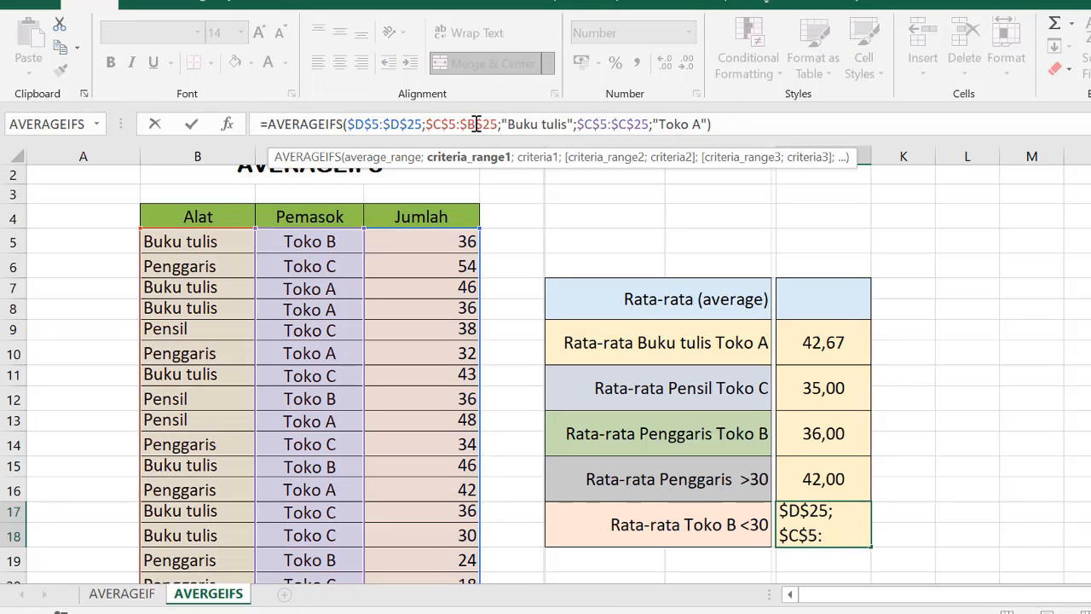
click(476, 124)
key(BackSpace)
text(C)
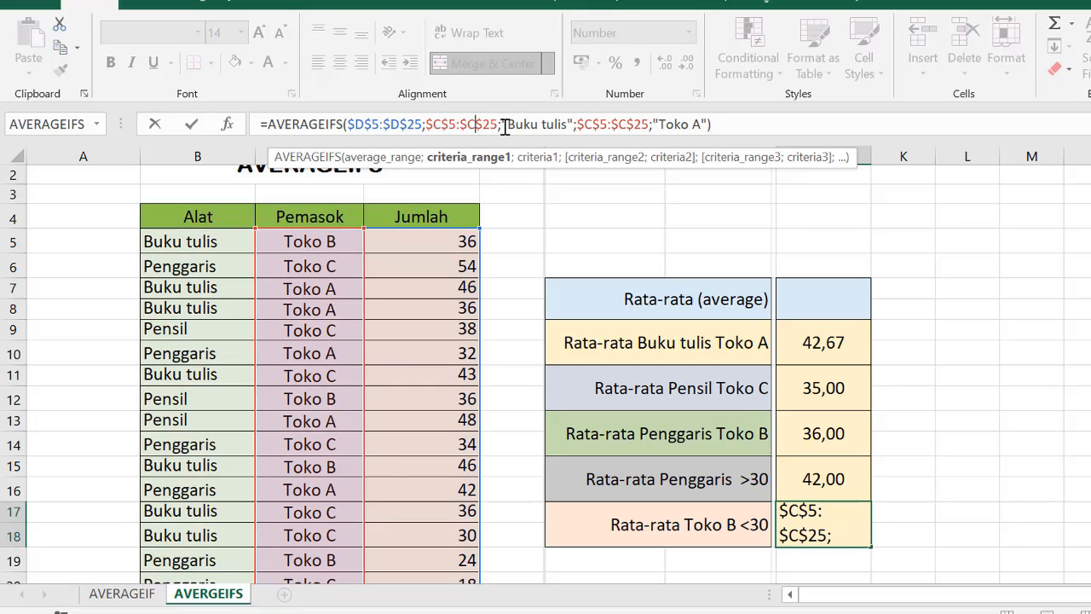
drag(515, 125, 565, 125)
text(Toko B)
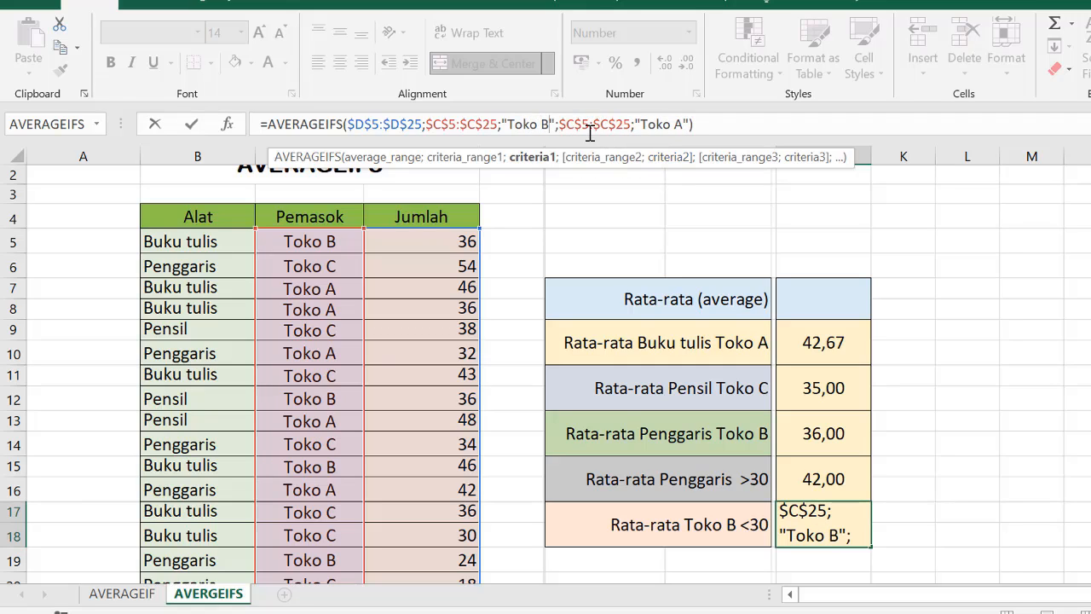
Change the second criteria range in the J17 formula to the Jumlah cells $D$5:$D$25
click(576, 123)
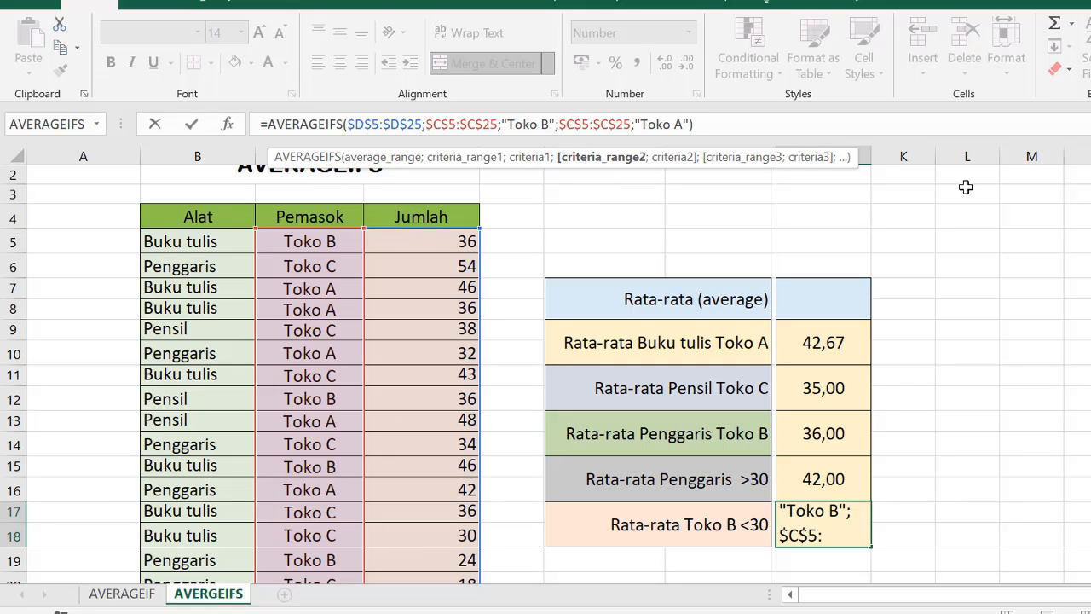
key(BackSpace)
text(D)
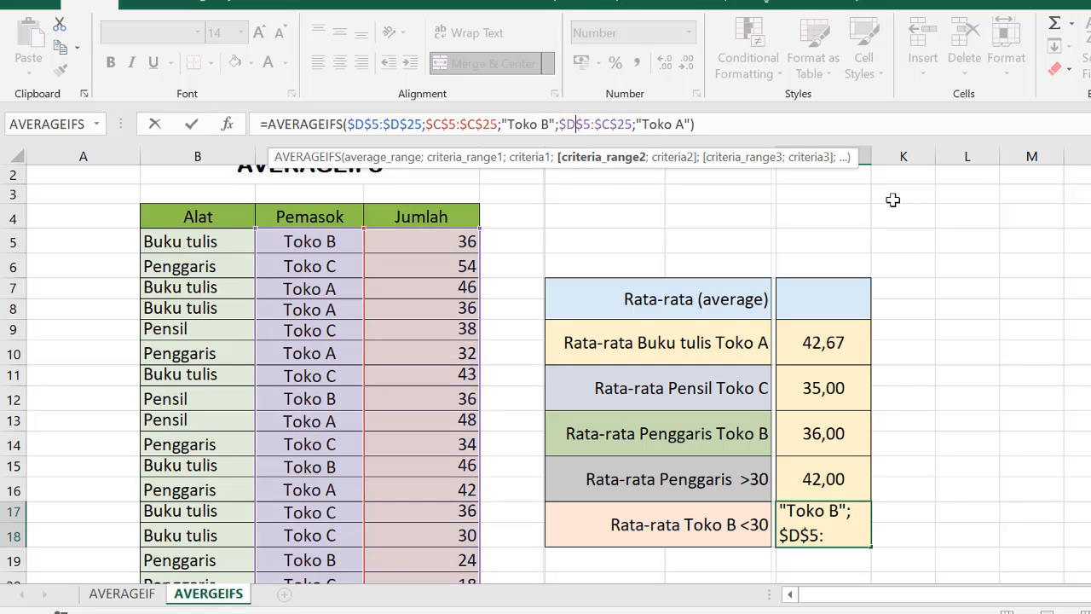
click(612, 124)
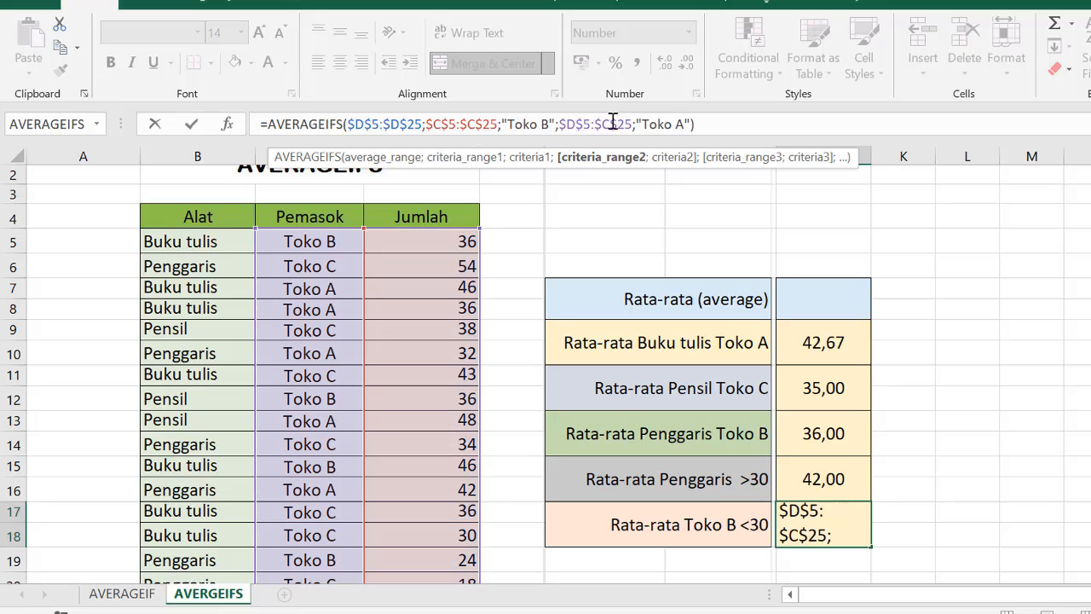
key(BackSpace)
text(D)
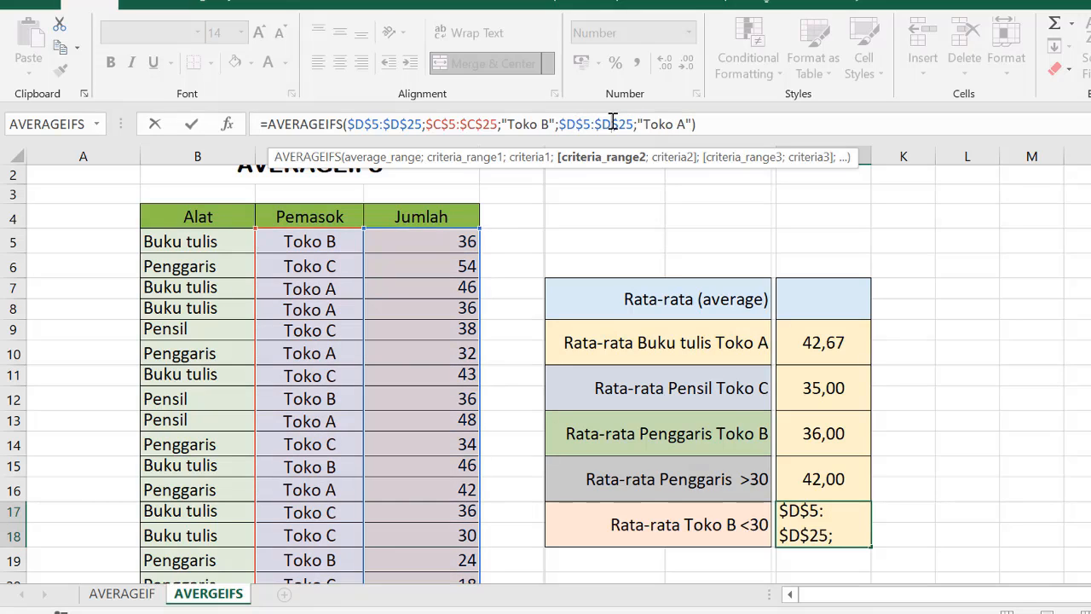
Set the second criterion of the J17 formula to "<30" and commit the formula
click(656, 124)
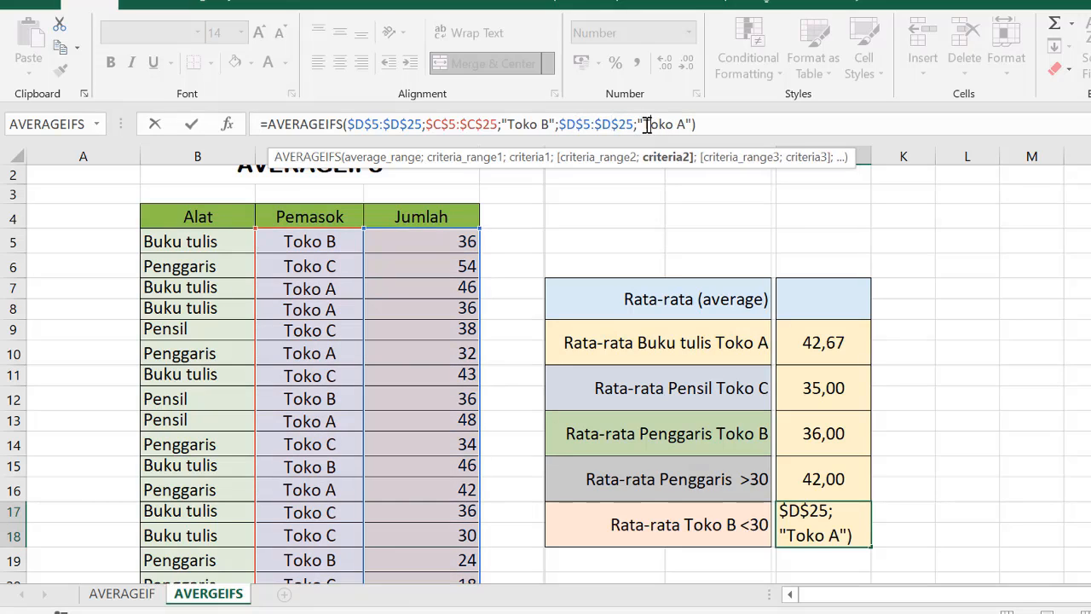
drag(645, 124, 686, 125)
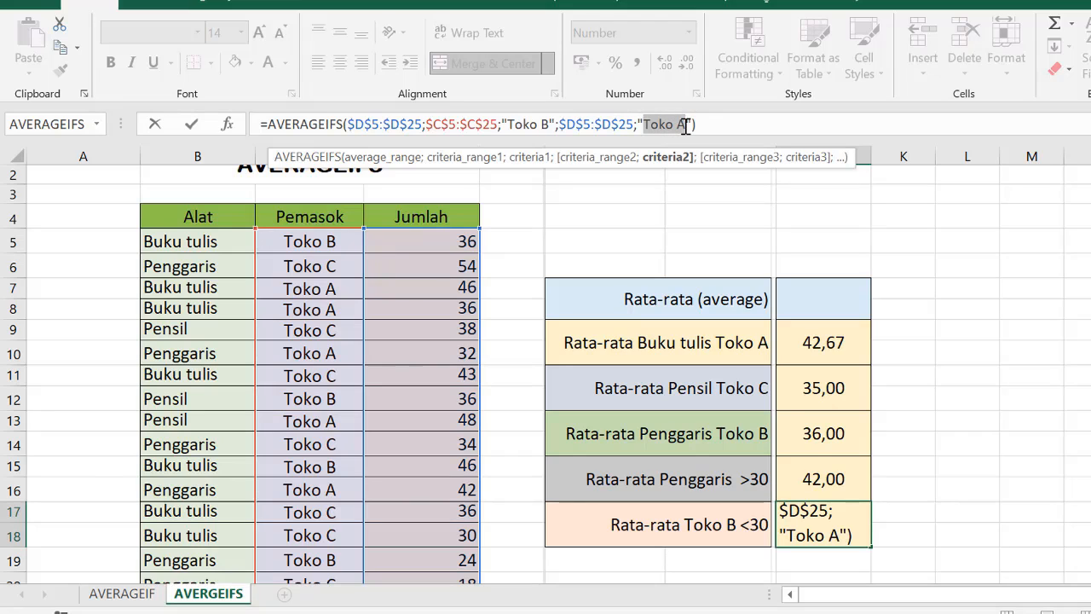
text(<)
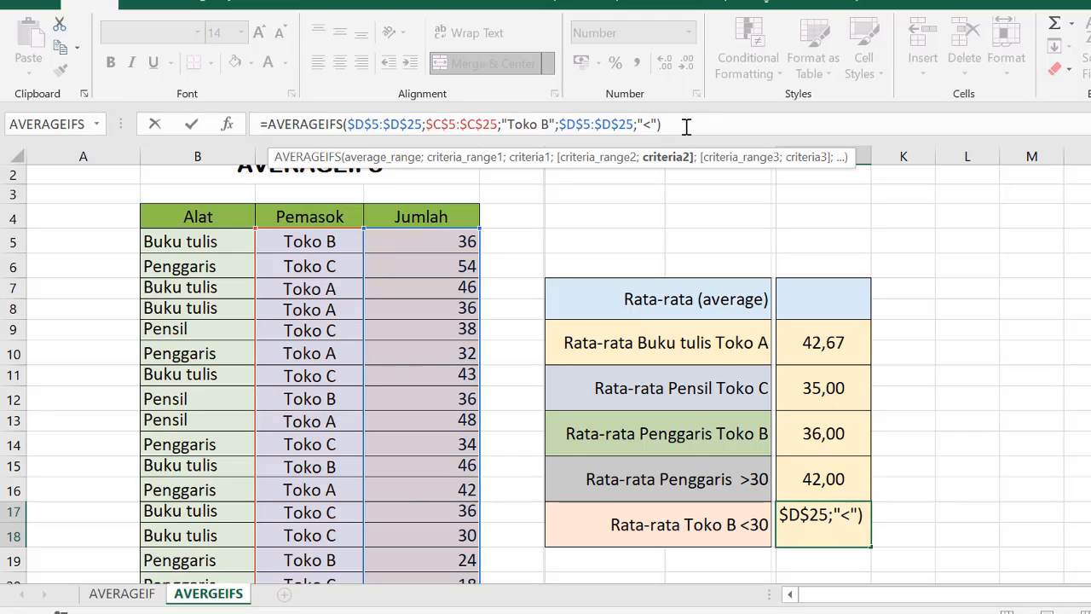
text(30)
click(191, 125)
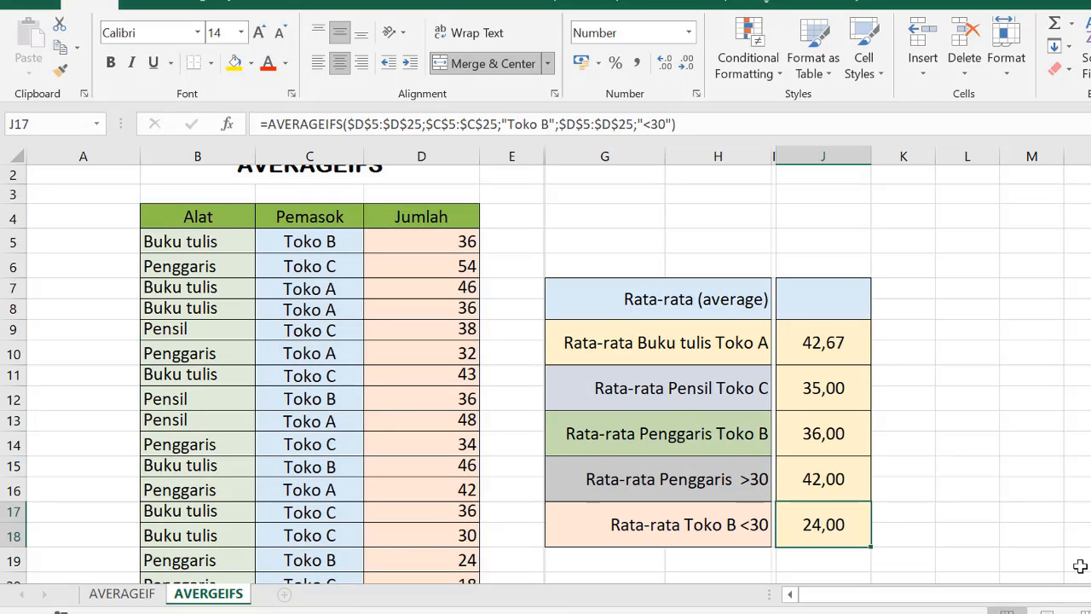
Review the Alat, Pemasok and Jumlah rows down to the AVERAGEIFS lookup table below against the Rata-rata results
scroll(1079, 566, down, 3)
scroll(1079, 566, up, 1)
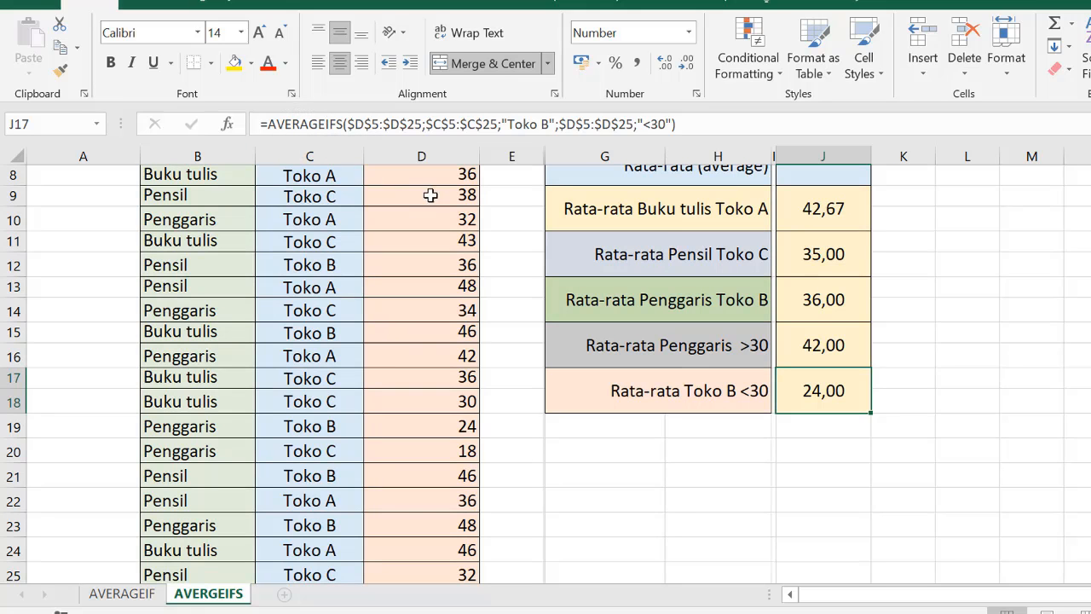
scroll(207, 201, up, 2)
scroll(207, 201, up, 1)
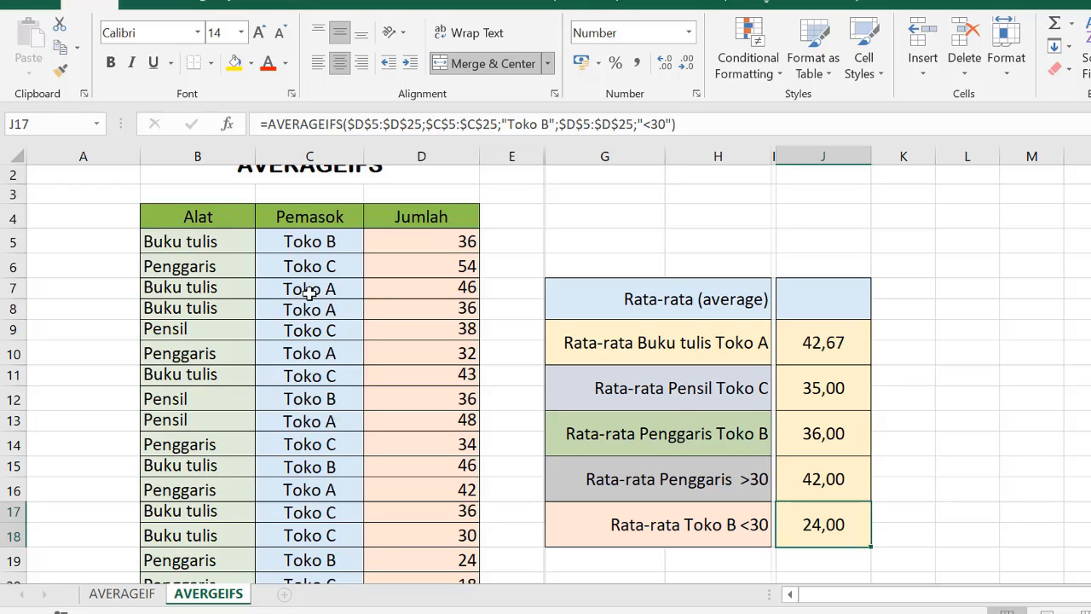
scroll(309, 292, down, 3)
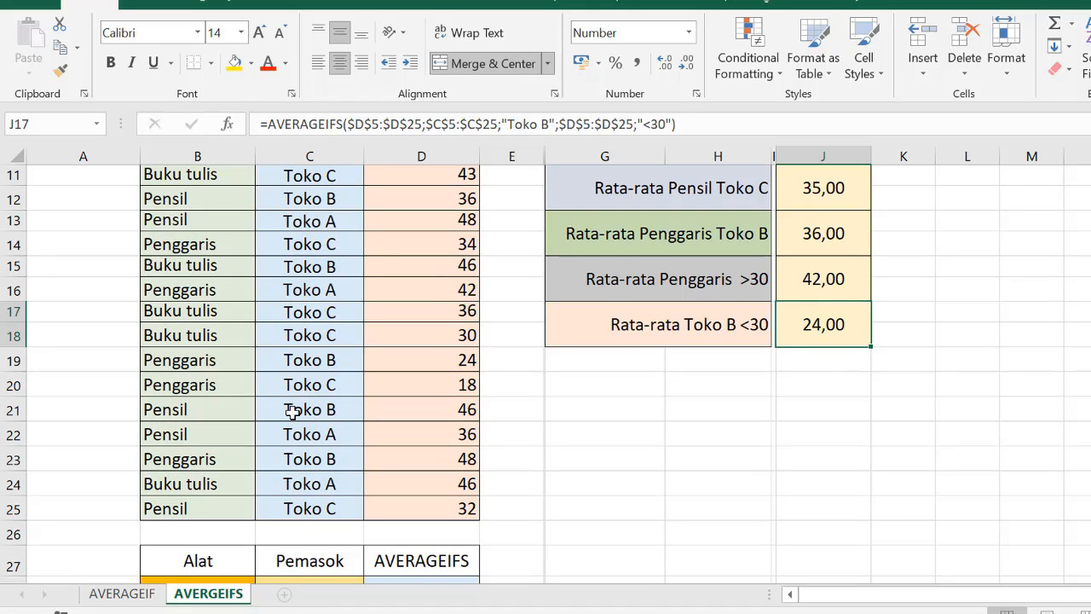
scroll(293, 413, down, 2)
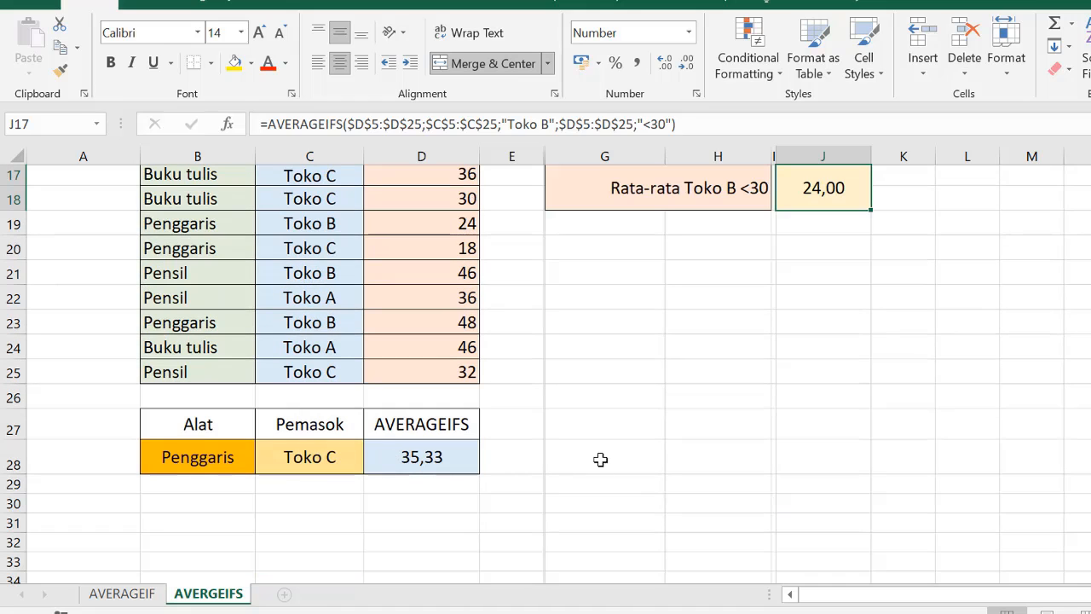
scroll(517, 452, up, 5)
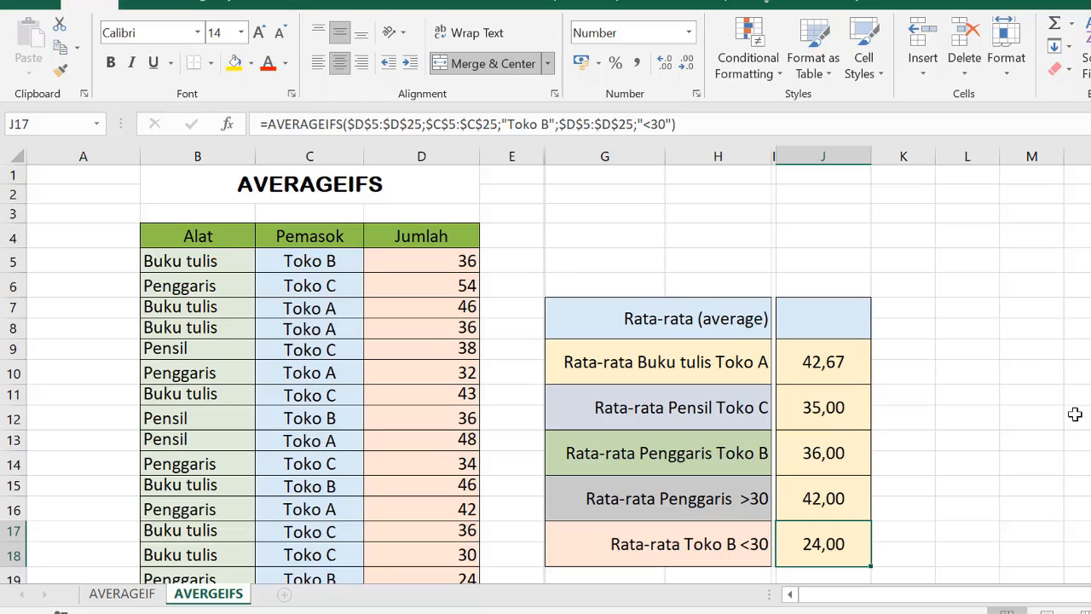